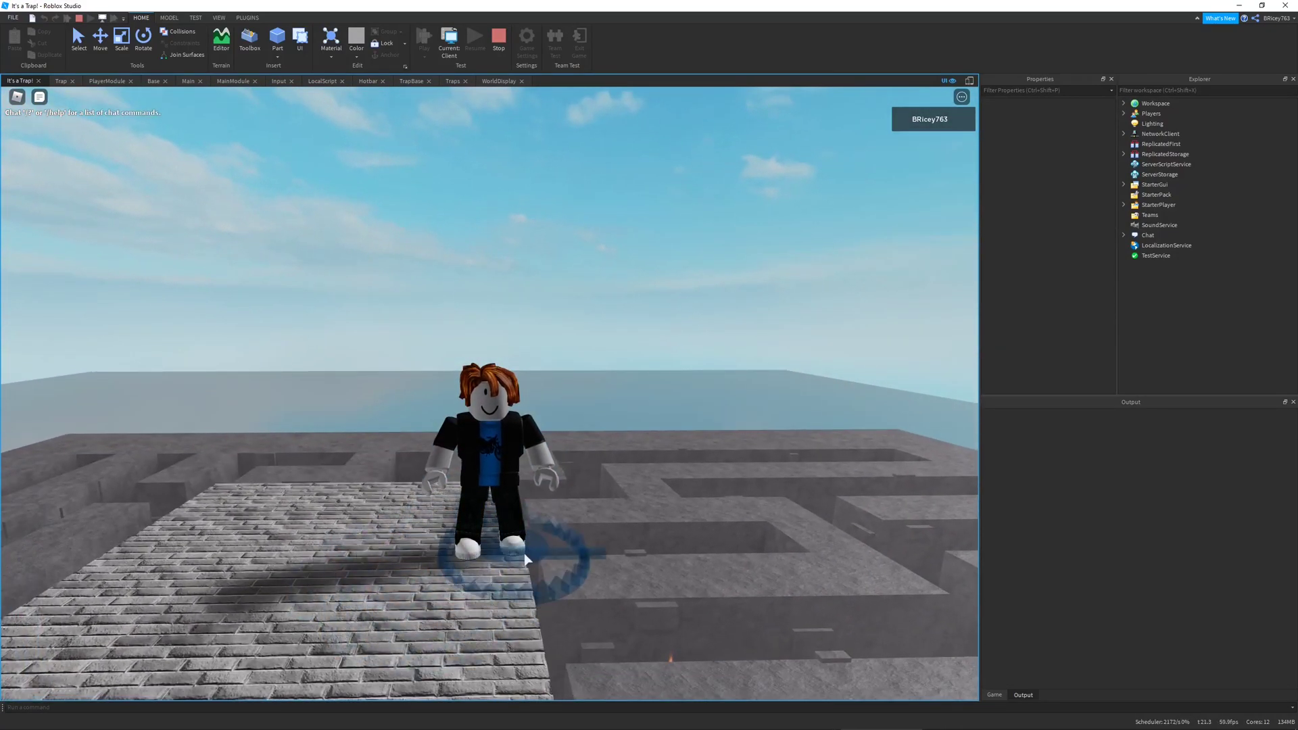
Place a bear trap on the brick platform in the running playtest and move the character over it to trigger it.
{"action": "key", "text": "a"}
{"action": "right_click_drag", "start_coordinate": [563, 533], "coordinate": [563, 533]}
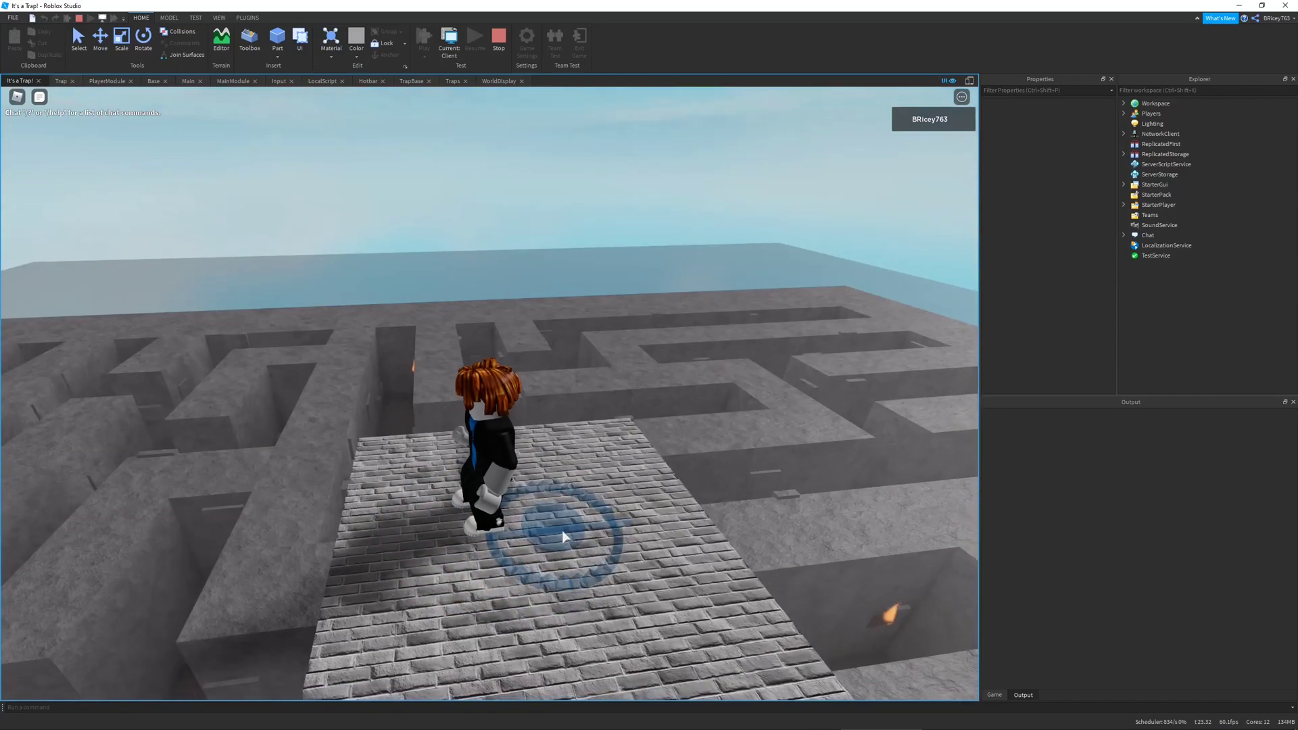
{"action": "key", "text": "d"}
{"action": "left_click", "coordinate": [310, 524]}
{"action": "right_click_drag", "start_coordinate": [475, 585], "coordinate": [475, 585]}
{"action": "key", "text": "s"}
{"action": "key", "text": "space"}
{"action": "key", "text": "a"}
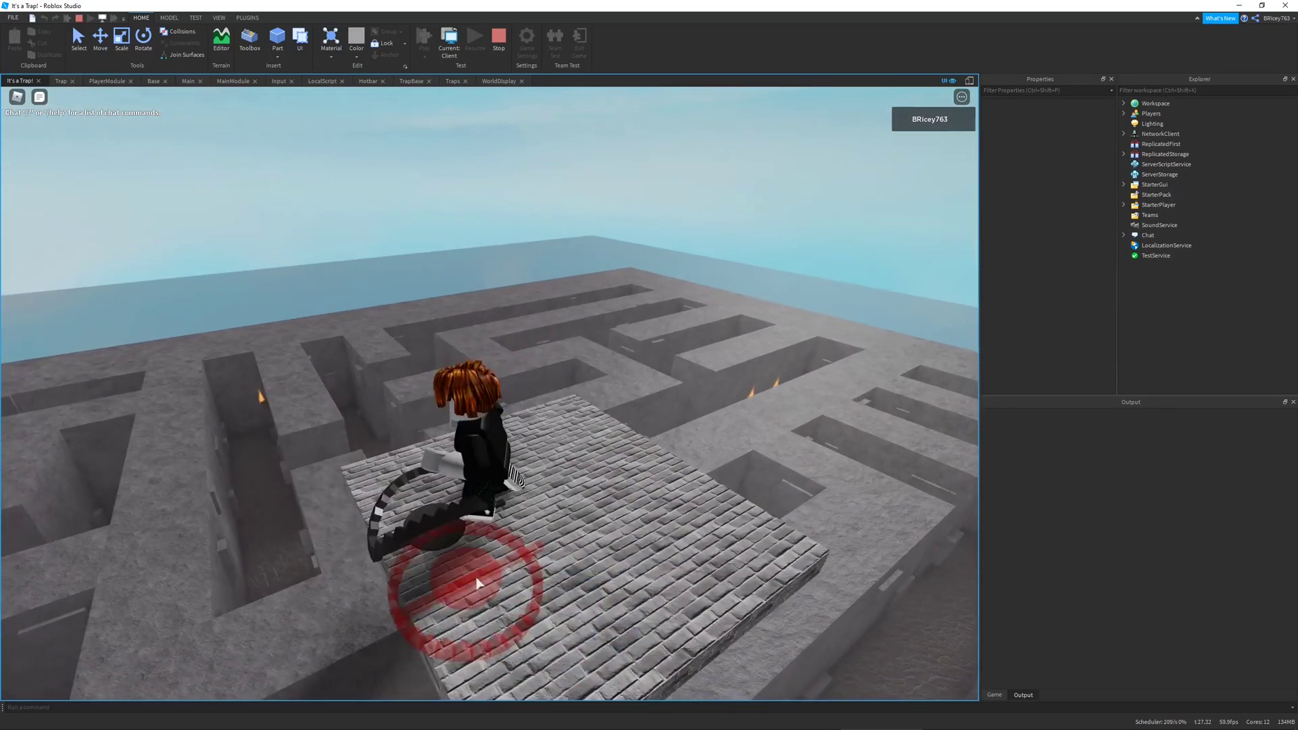
Walk the character into the bear trap again on the brick platform to test its damage.
{"action": "right_click_drag", "start_coordinate": [497, 530], "coordinate": [497, 530]}
{"action": "key", "text": "a"}
{"action": "right_click_drag", "start_coordinate": [590, 475], "coordinate": [591, 475]}
{"action": "key", "text": "d"}
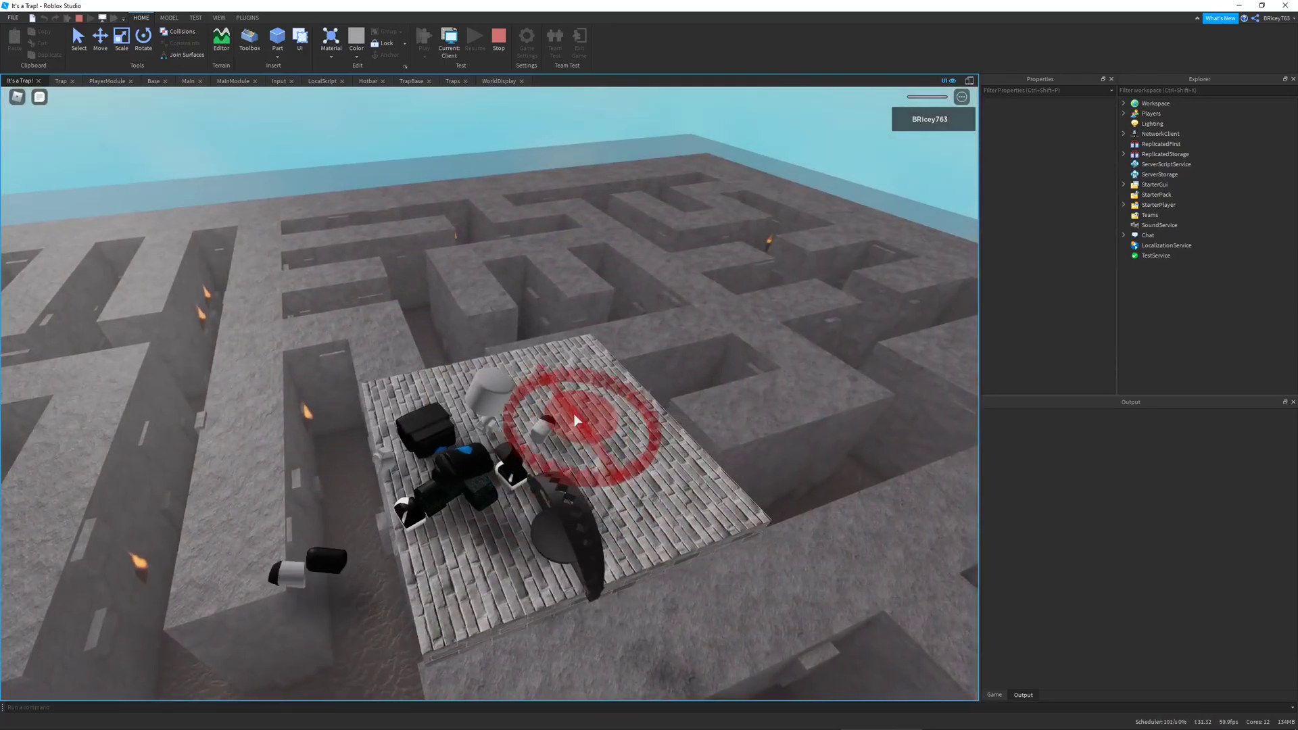
{"action": "right_click_drag", "start_coordinate": [516, 413], "coordinate": [637, 413]}
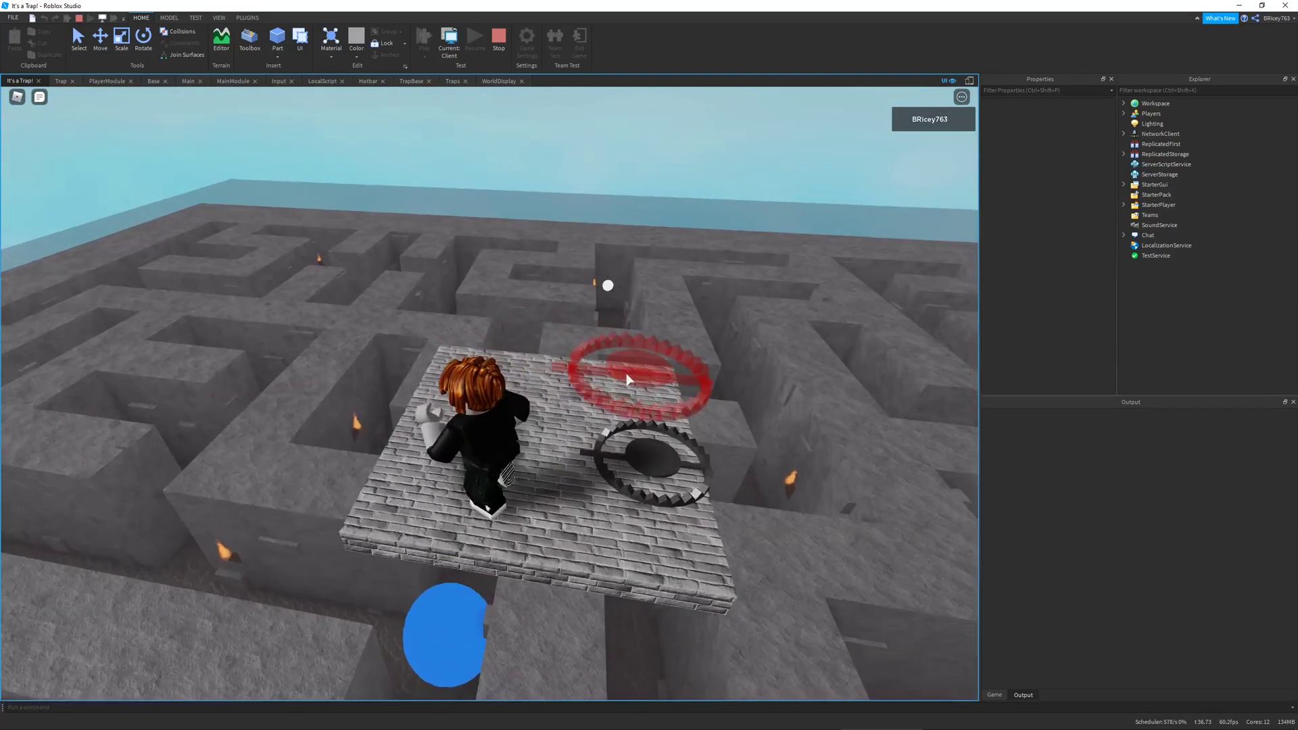
Walk and jump the respawned character around the open bear trap on the platform.
{"action": "key", "text": "w"}
{"action": "right_click_drag", "start_coordinate": [626, 373], "coordinate": [626, 373]}
{"action": "key", "text": "space"}
{"action": "key", "text": "space"}
{"action": "right_click_drag", "start_coordinate": [574, 297], "coordinate": [522, 335]}
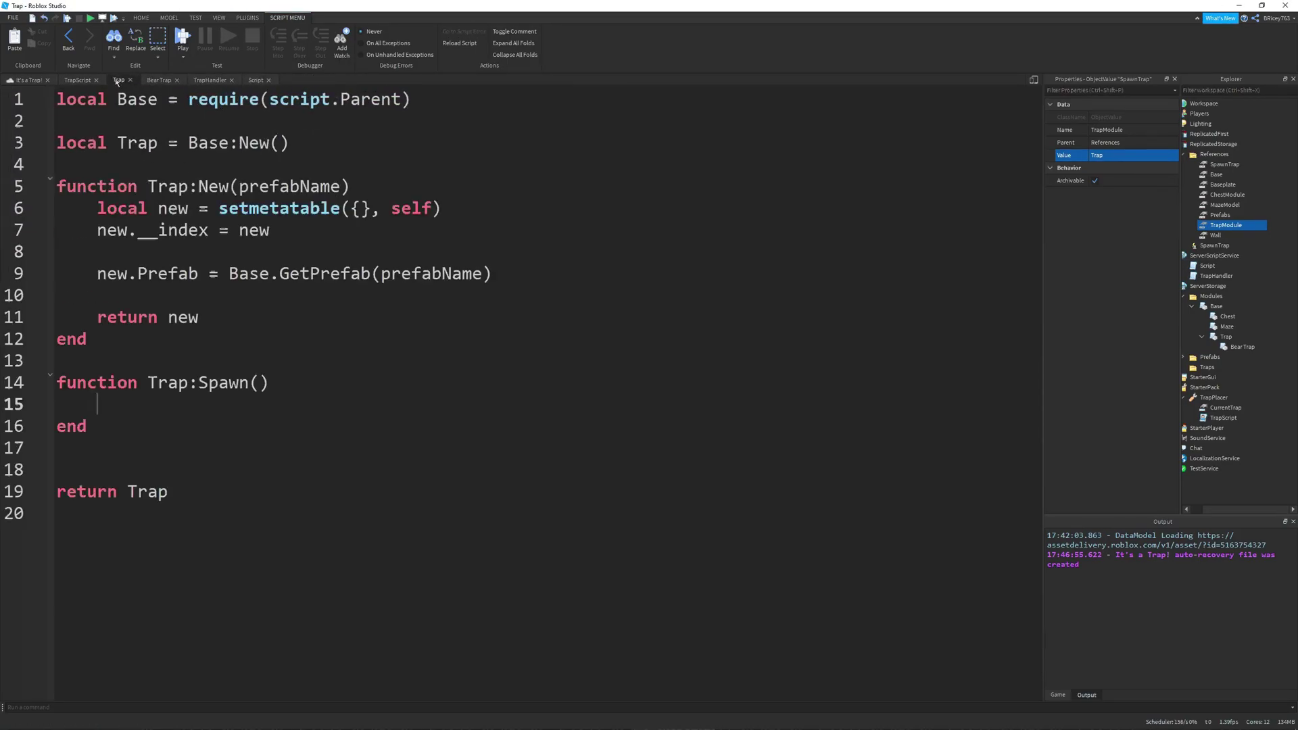
Review the trap scripts, including the Bear Trap prefab lookup and the self references in Trap:Spawn.
{"action": "left_click", "coordinate": [247, 80]}
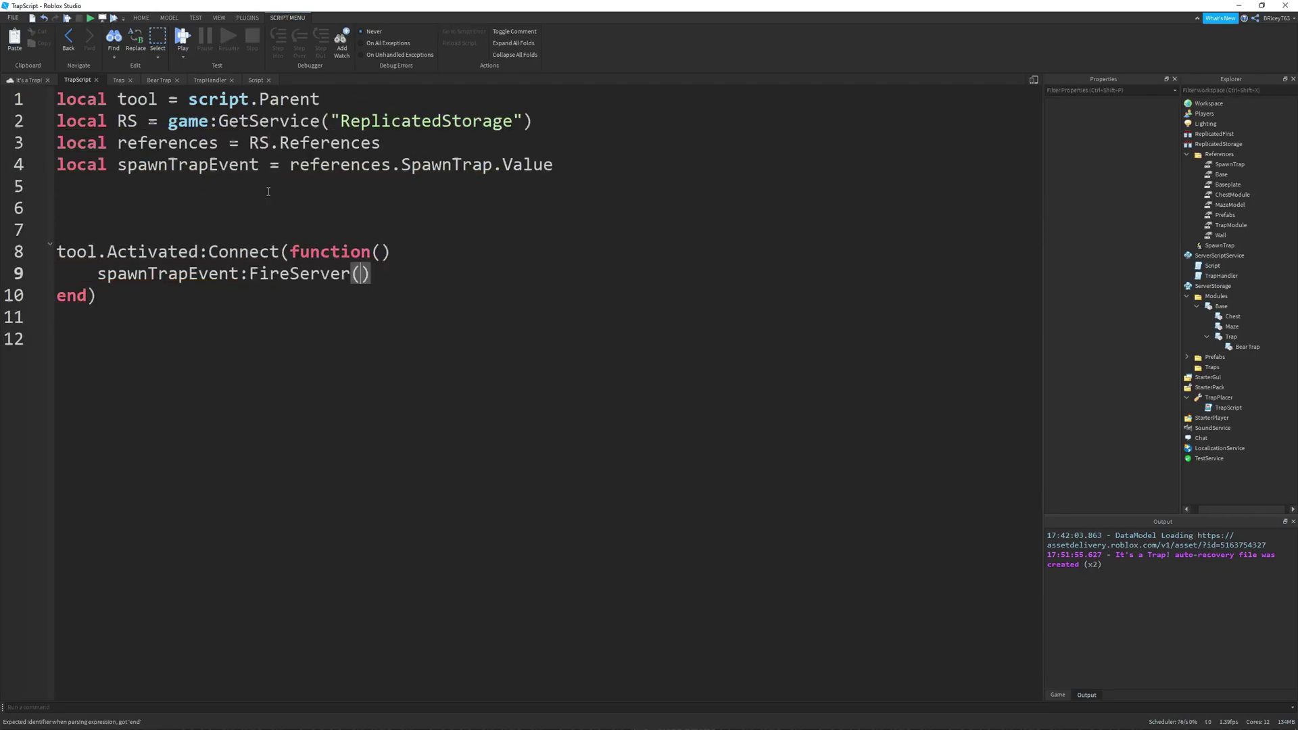
{"action": "left_click", "coordinate": [156, 80]}
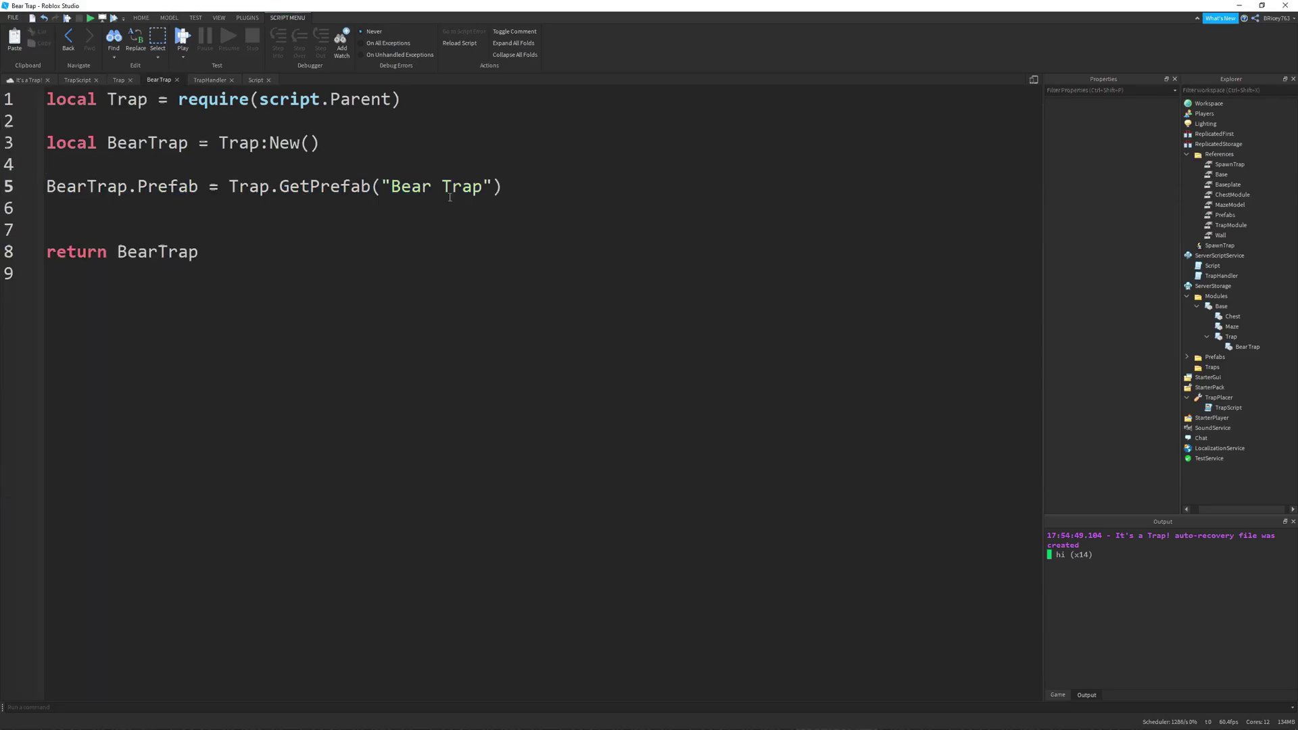
{"action": "triple_click", "coordinate": [449, 196]}
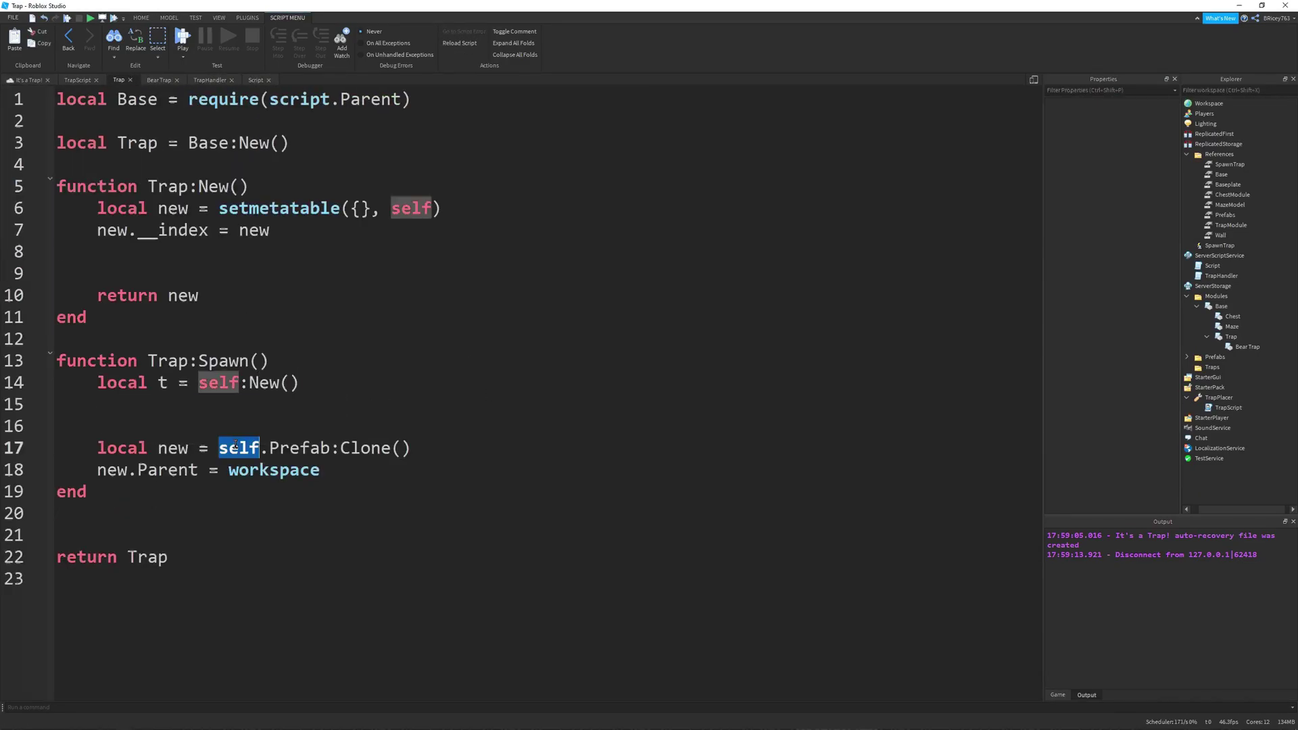
{"action": "triple_click", "coordinate": [231, 386]}
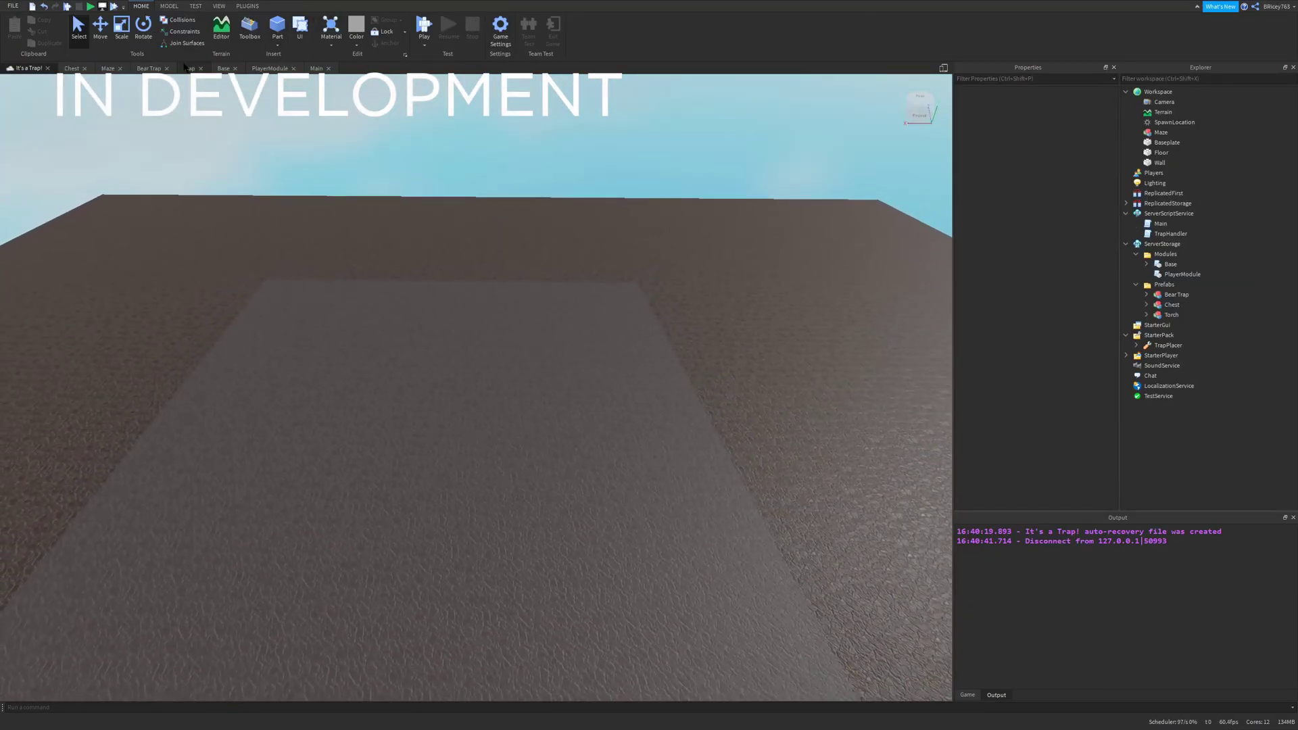
Review the functions of the Trap module and open the Bear Trap module for comparison.
{"action": "left_click", "coordinate": [186, 68]}
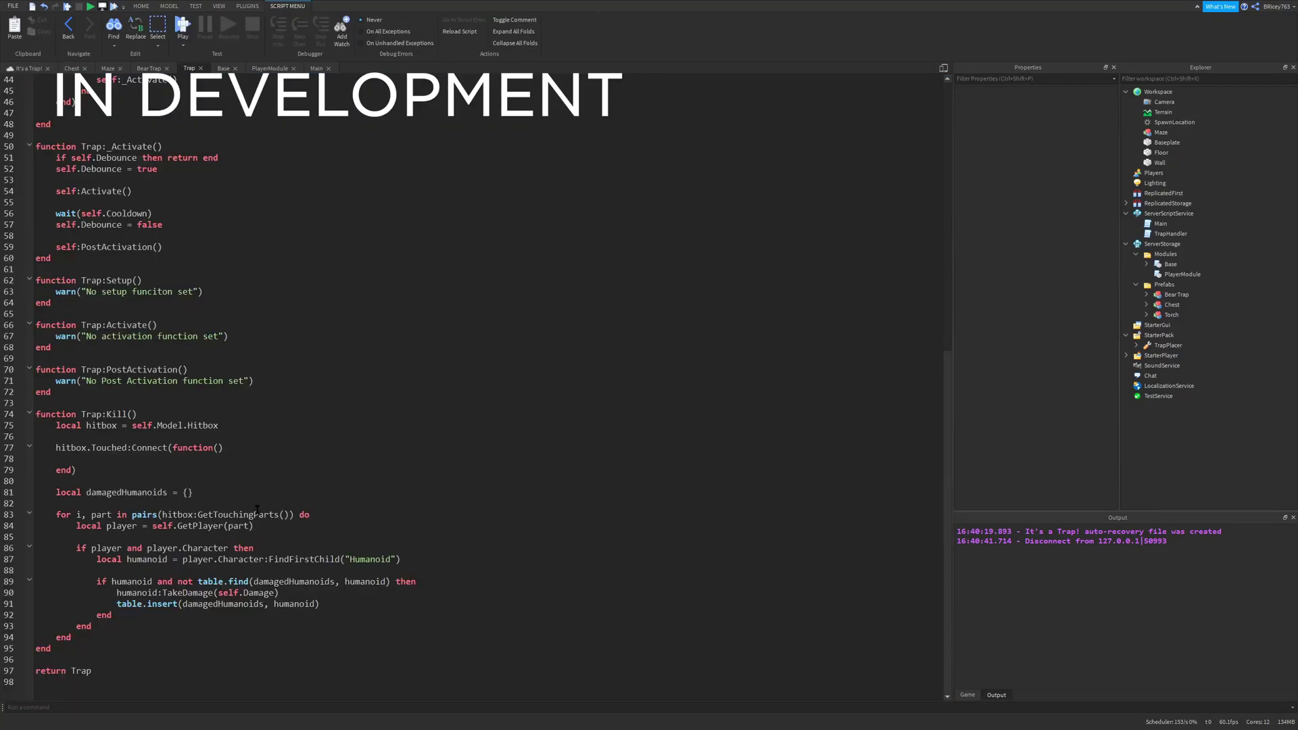
{"action": "scroll", "coordinate": [233, 547], "scroll_direction": "up", "scroll_amount": 11}
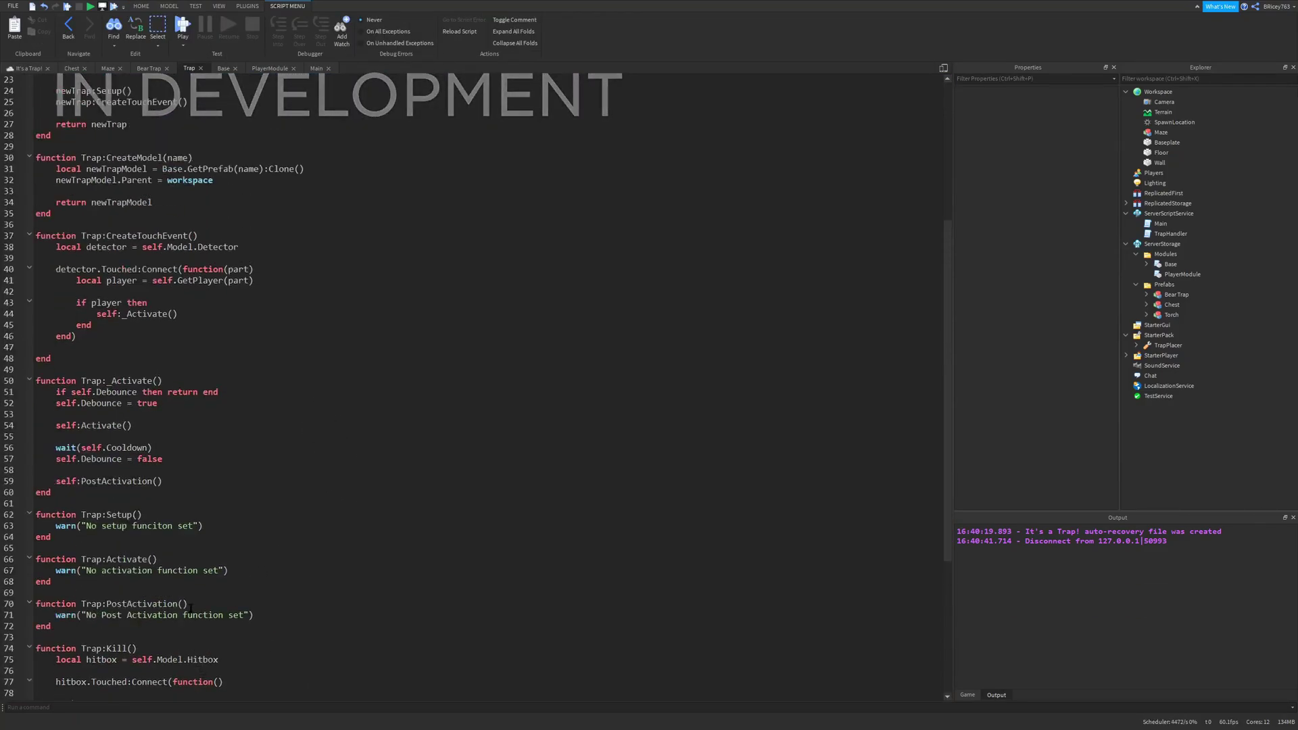
{"action": "left_click", "coordinate": [148, 68]}
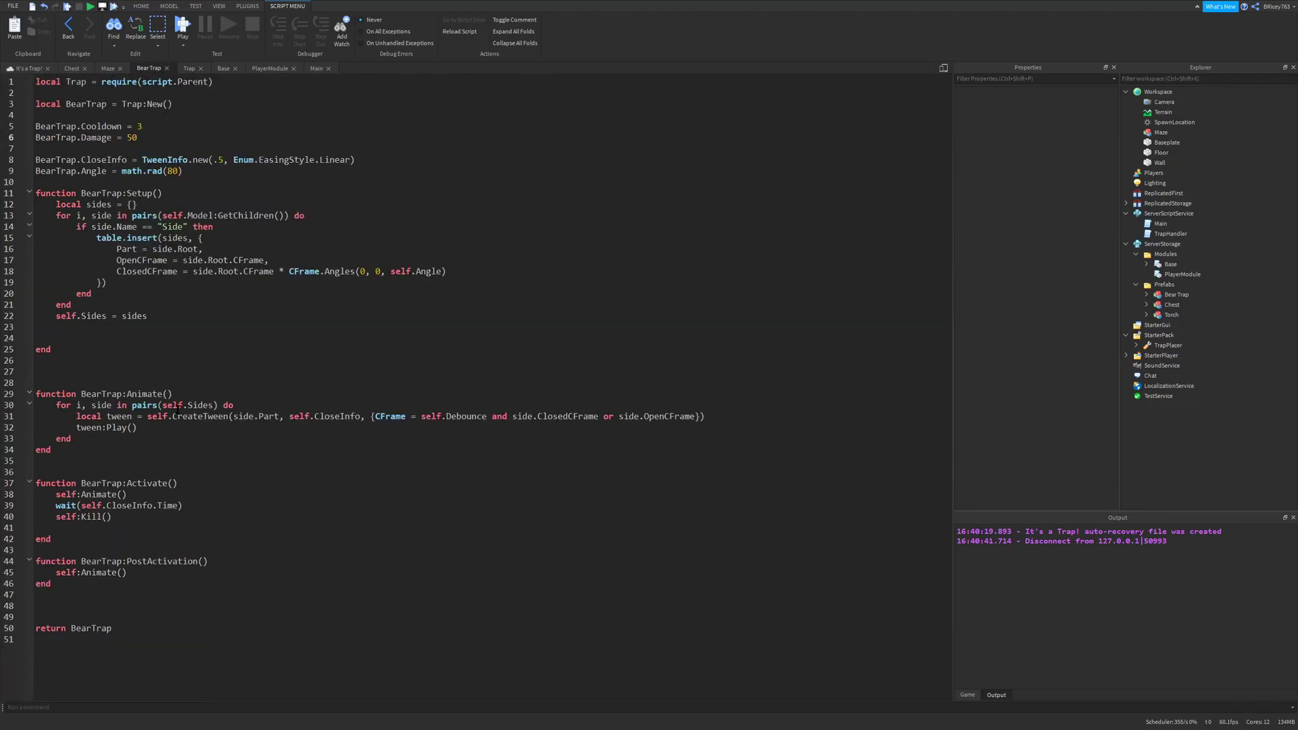
Start a playtest and move the character across the maze walls while the maze generates.
{"action": "left_click", "coordinate": [182, 25]}
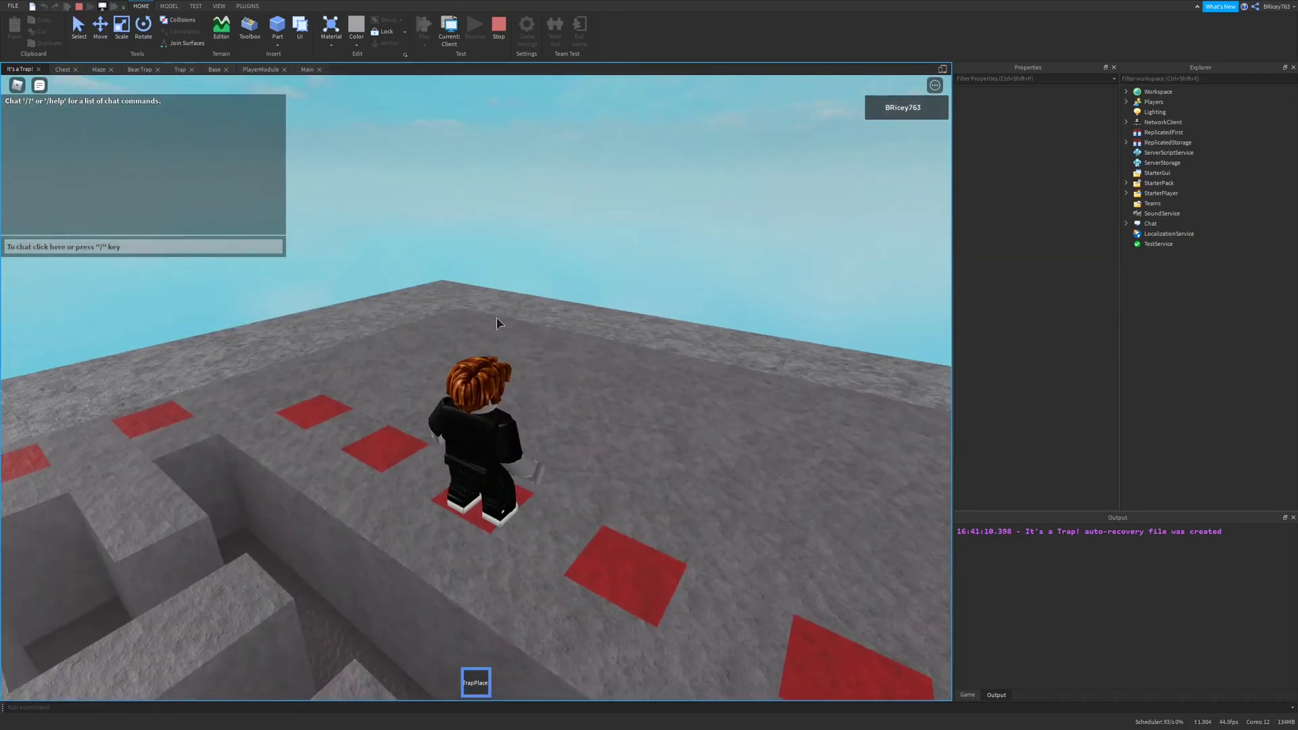
{"action": "key", "text": "w"}
{"action": "mouse_move", "coordinate": [497, 319]}
{"action": "right_mouse_down"}
{"action": "mouse_move", "coordinate": [523, 289]}
{"action": "mouse_move", "coordinate": [494, 286]}
{"action": "mouse_move", "coordinate": [493, 307]}
{"action": "right_mouse_up"}
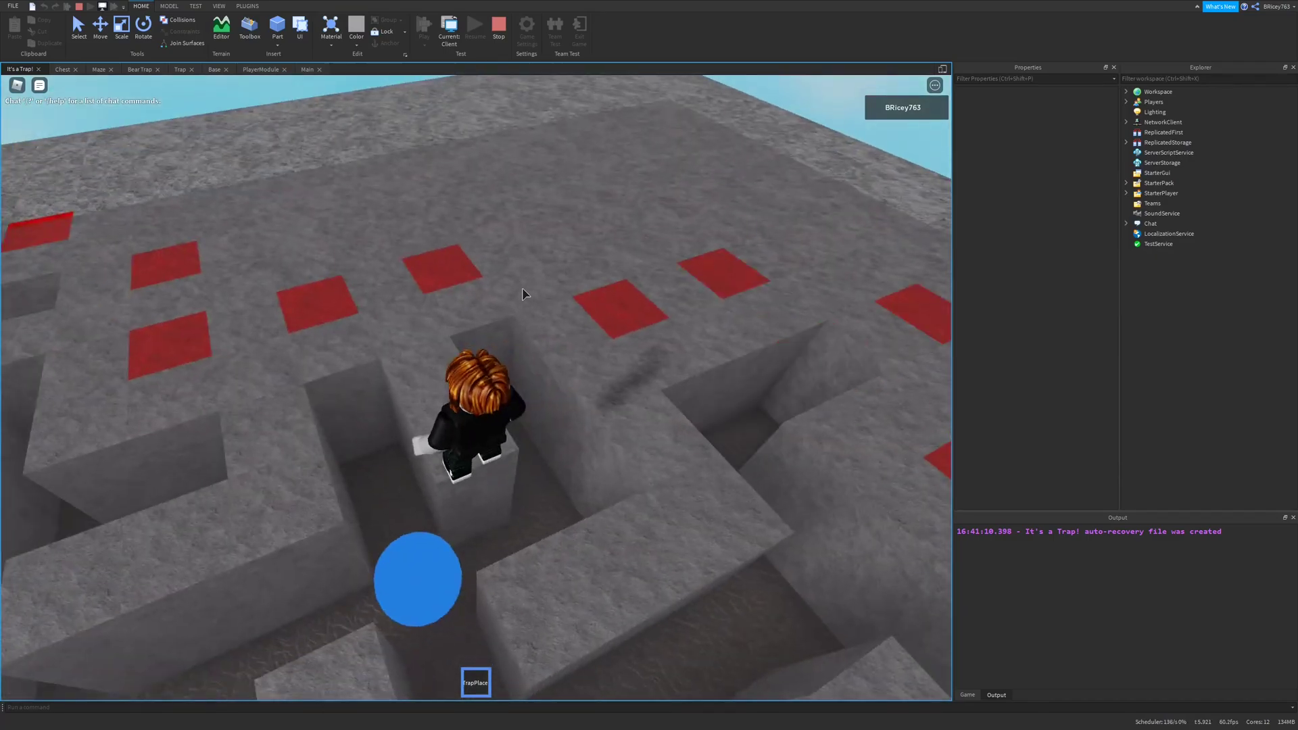
{"action": "key", "text": "w"}
{"action": "key", "text": "w"}
{"action": "key", "text": "space"}
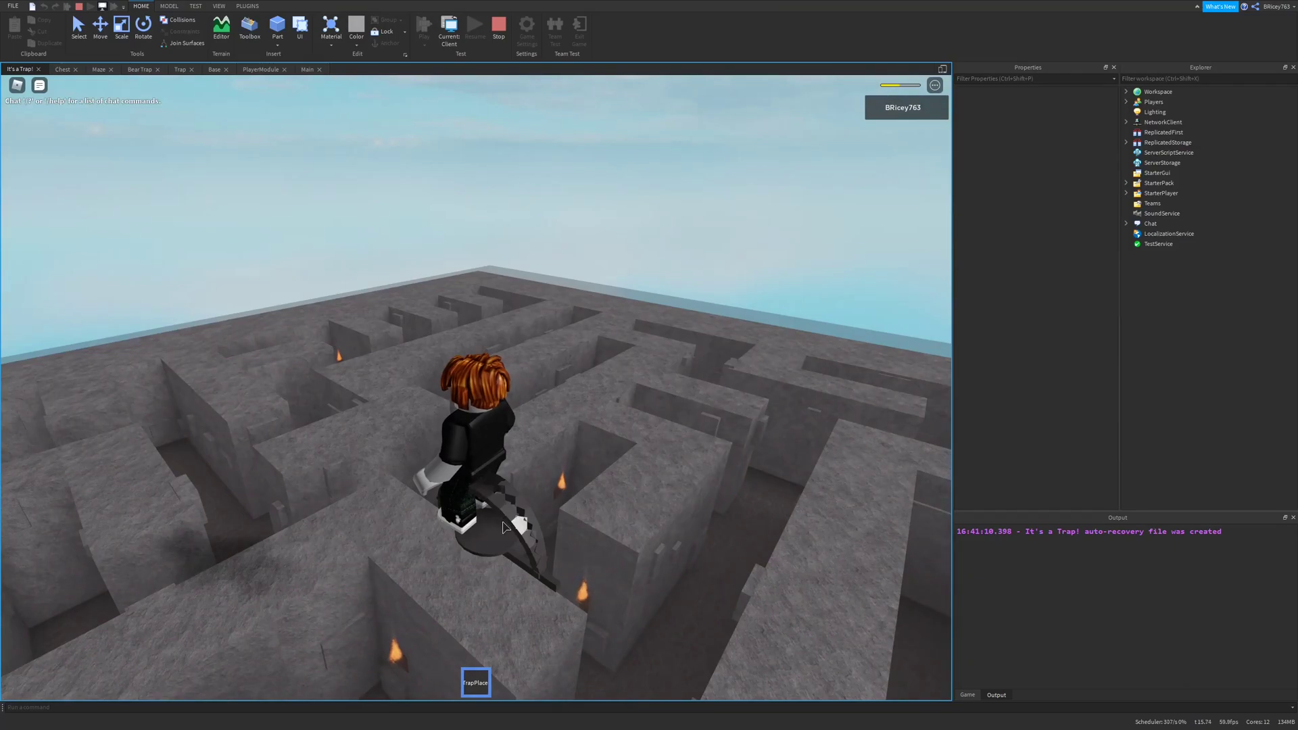
Test the damage of the bear trap placed on the maze wall, and end the playtest.
{"action": "right_click_drag", "start_coordinate": [527, 524], "coordinate": [527, 524]}
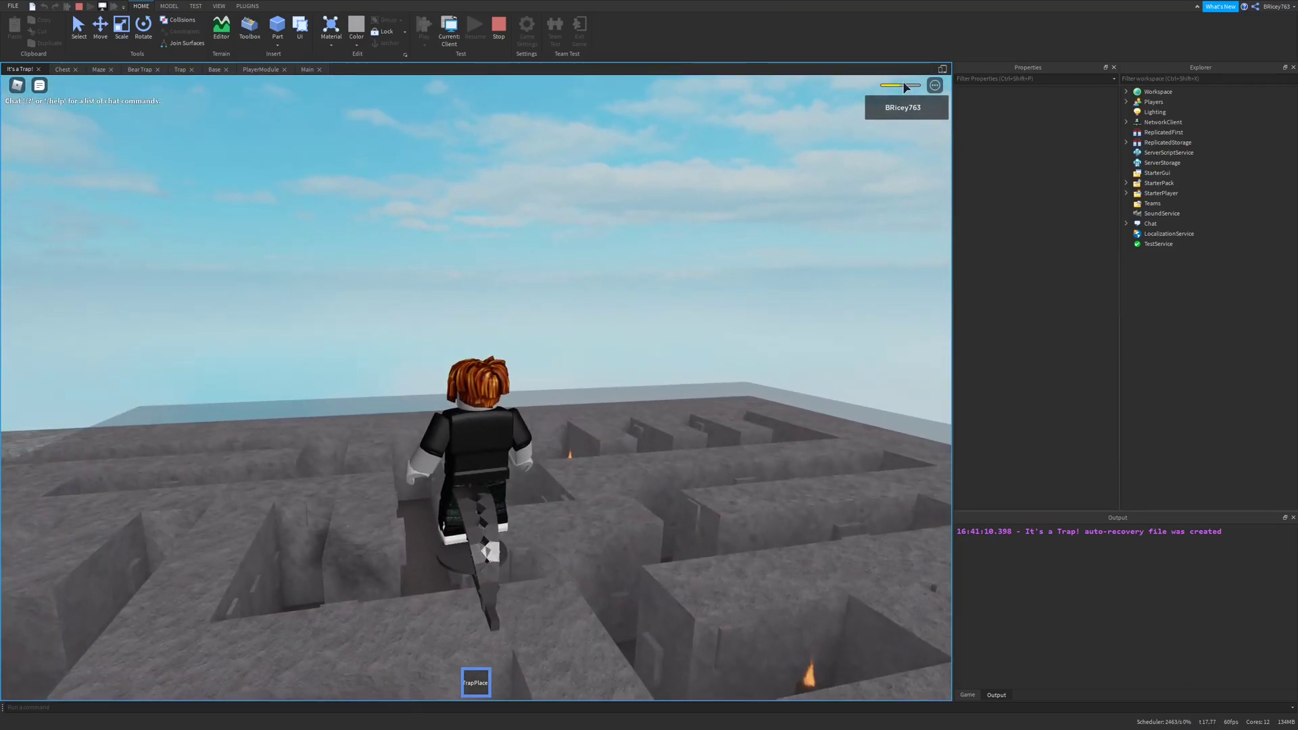
{"action": "key", "text": "a"}
{"action": "right_click_drag", "start_coordinate": [539, 409], "coordinate": [538, 409]}
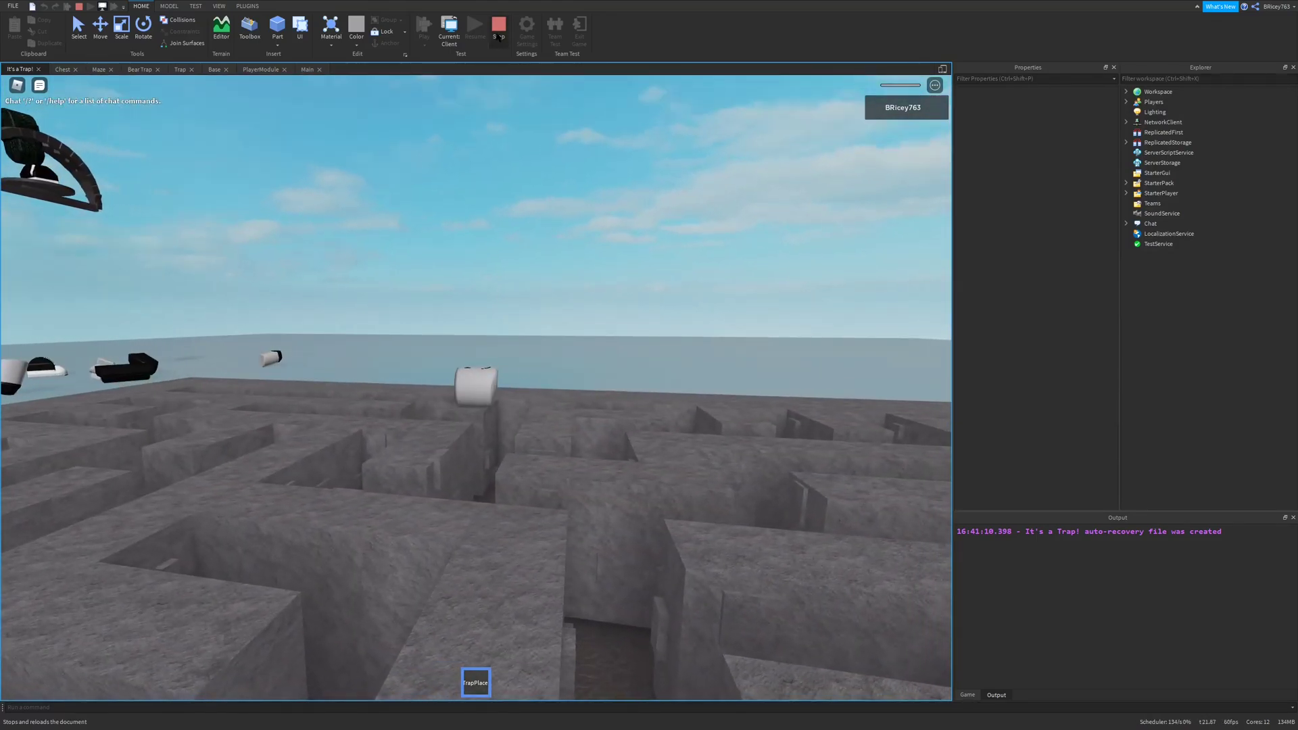
{"action": "right_click_drag", "start_coordinate": [431, 181], "coordinate": [432, 181]}
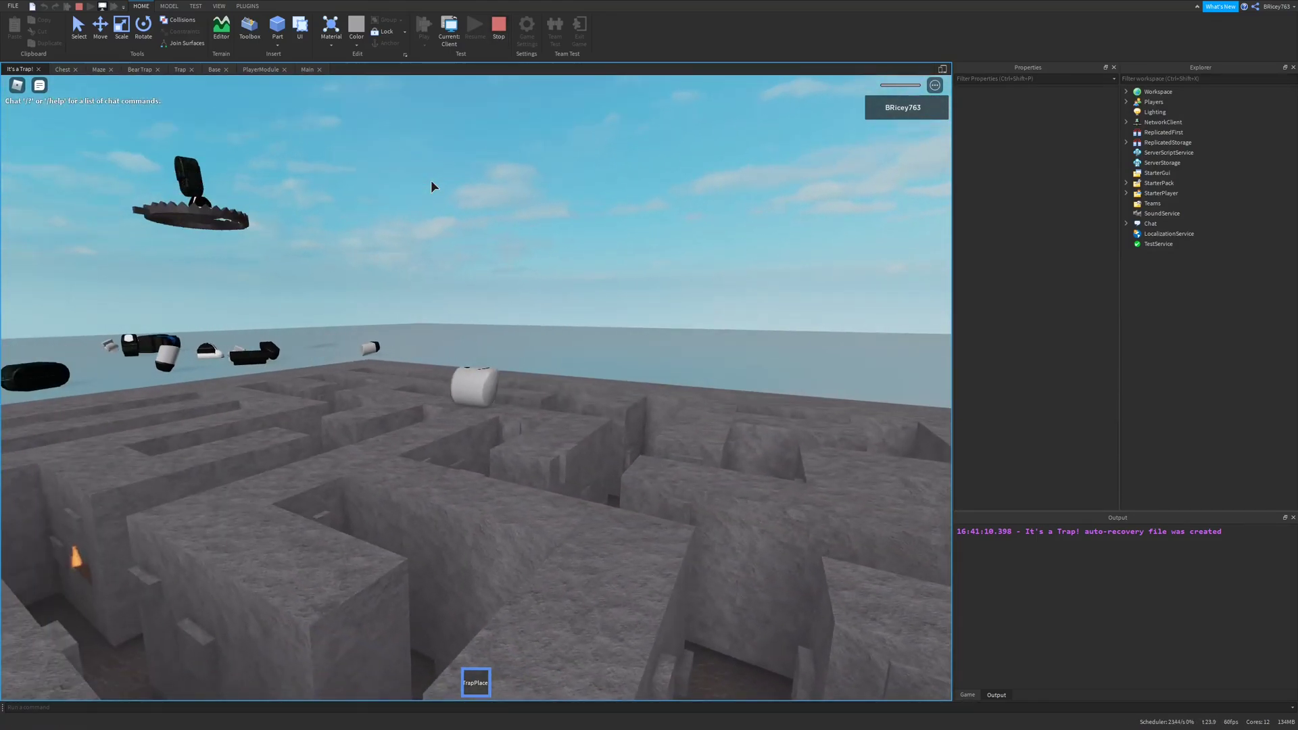
{"action": "right_click_drag", "start_coordinate": [473, 106], "coordinate": [472, 106]}
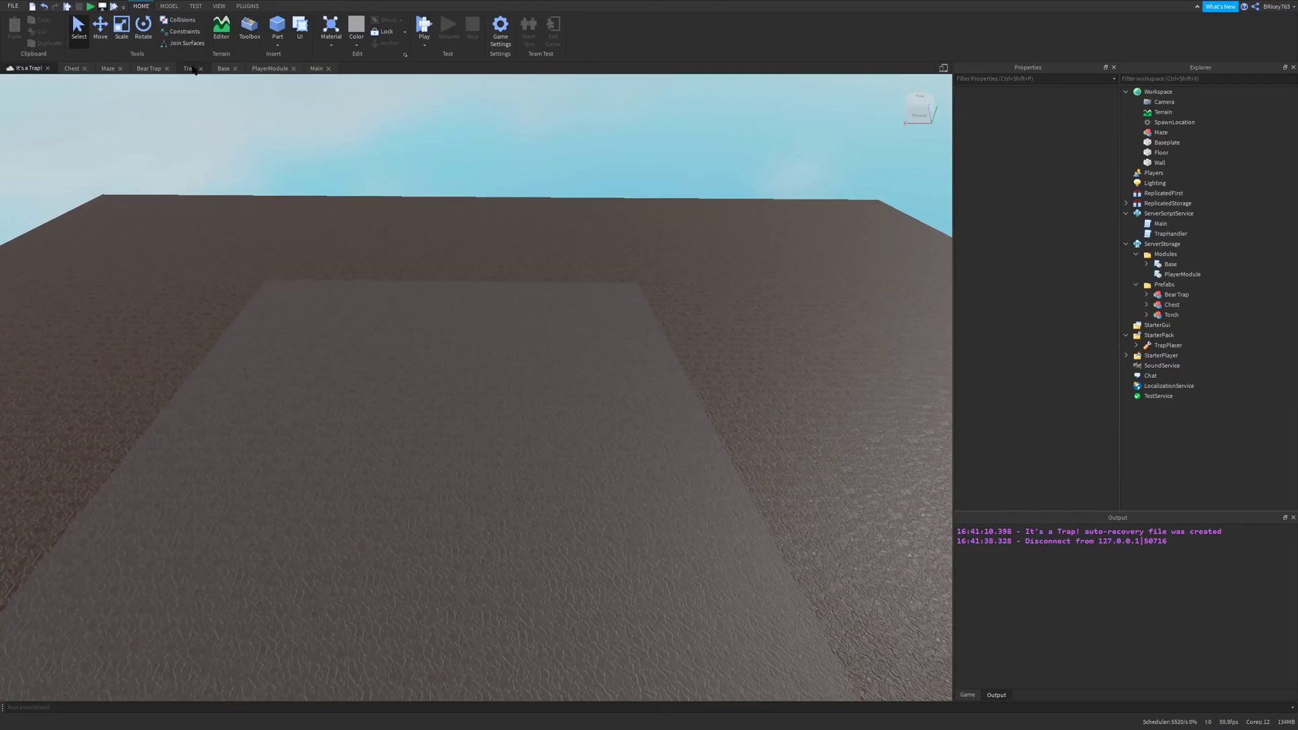
Examine the damage loop in Trap:Kill and the other Trap functions, and the self:Kill() call in the Bear Trap module.
{"action": "left_click", "coordinate": [189, 68]}
{"action": "scroll", "coordinate": [215, 416], "scroll_direction": "down", "scroll_amount": 4, "text": "ctrl"}
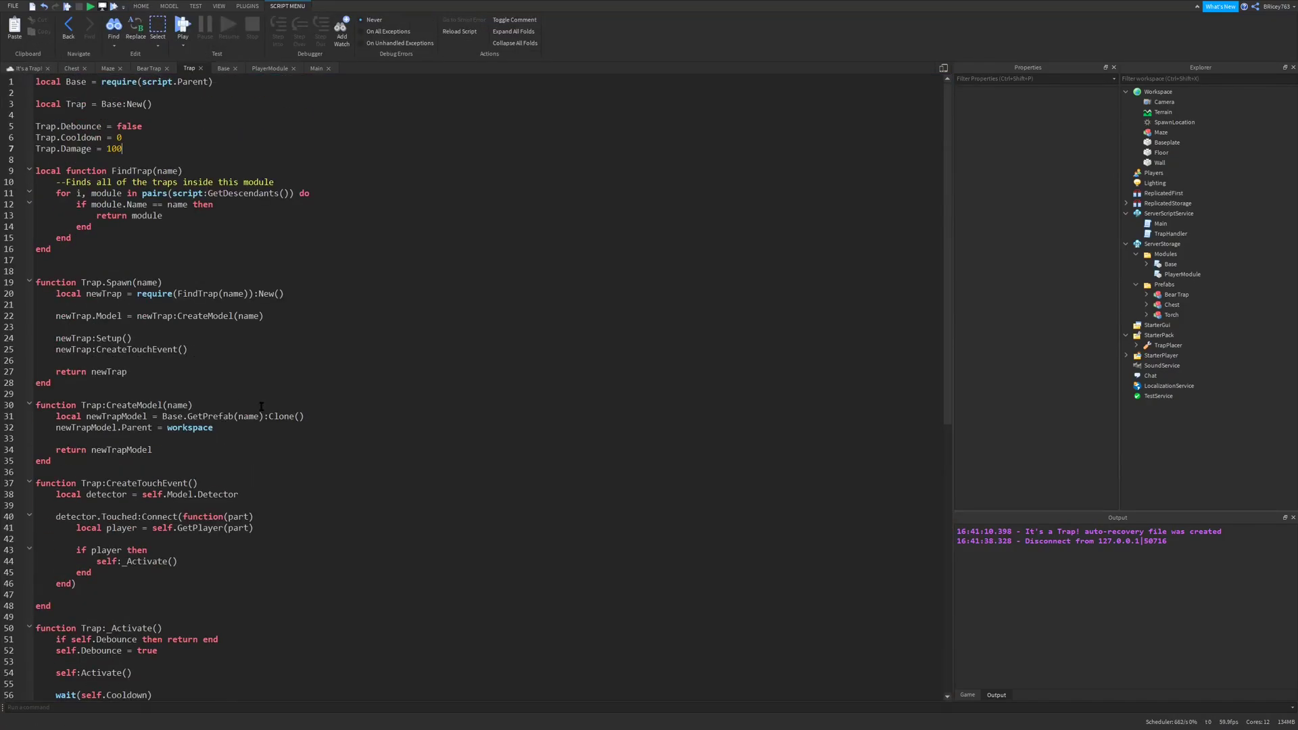
{"action": "scroll", "coordinate": [237, 443], "scroll_direction": "down", "scroll_amount": 3}
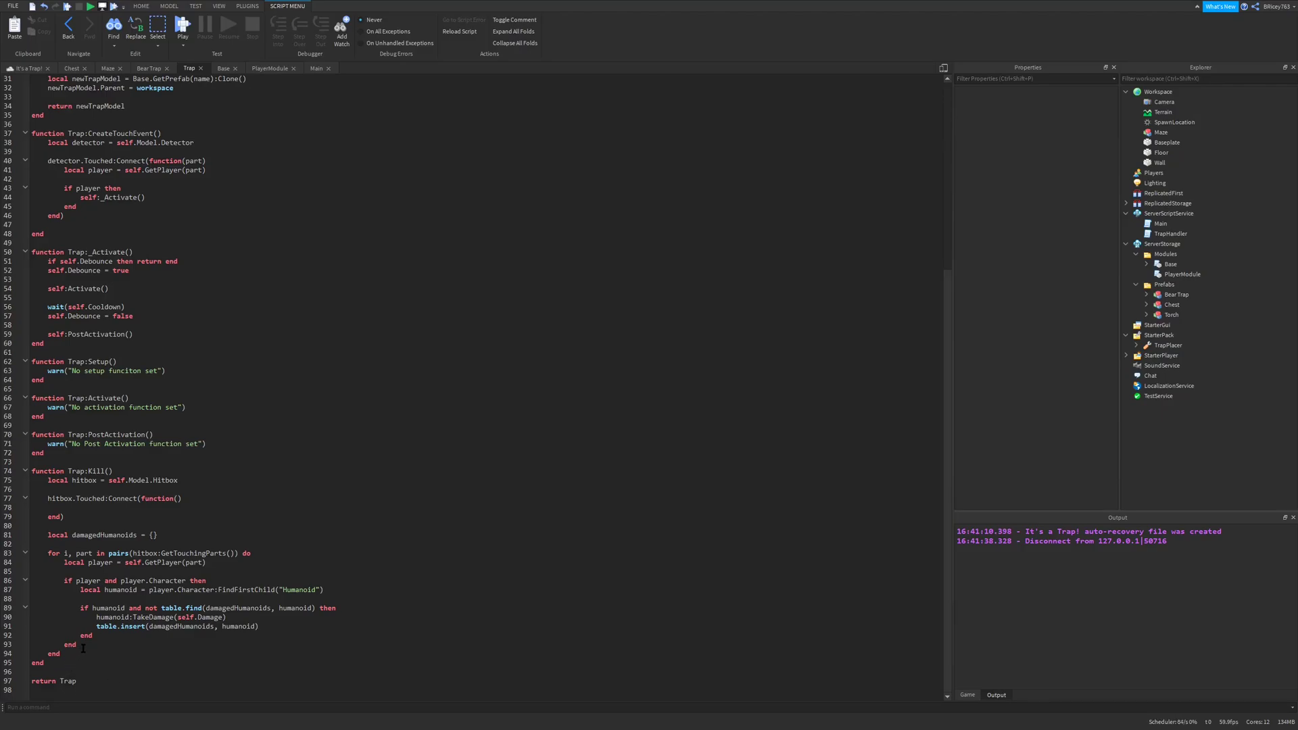
{"action": "left_click_drag", "start_coordinate": [92, 640], "coordinate": [21, 594]}
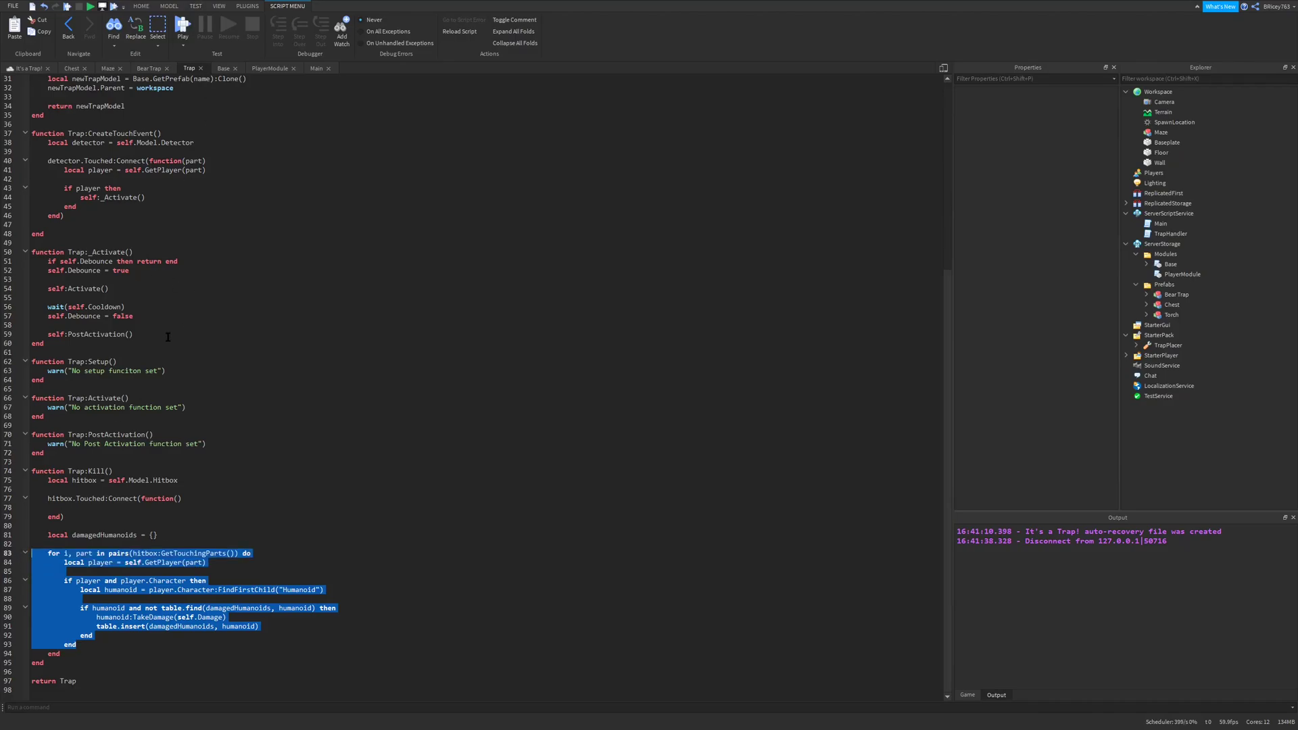
{"action": "scroll", "coordinate": [167, 337], "scroll_direction": "up", "scroll_amount": 3}
{"action": "left_click_drag", "start_coordinate": [130, 411], "coordinate": [34, 217]}
{"action": "left_click", "coordinate": [139, 68]}
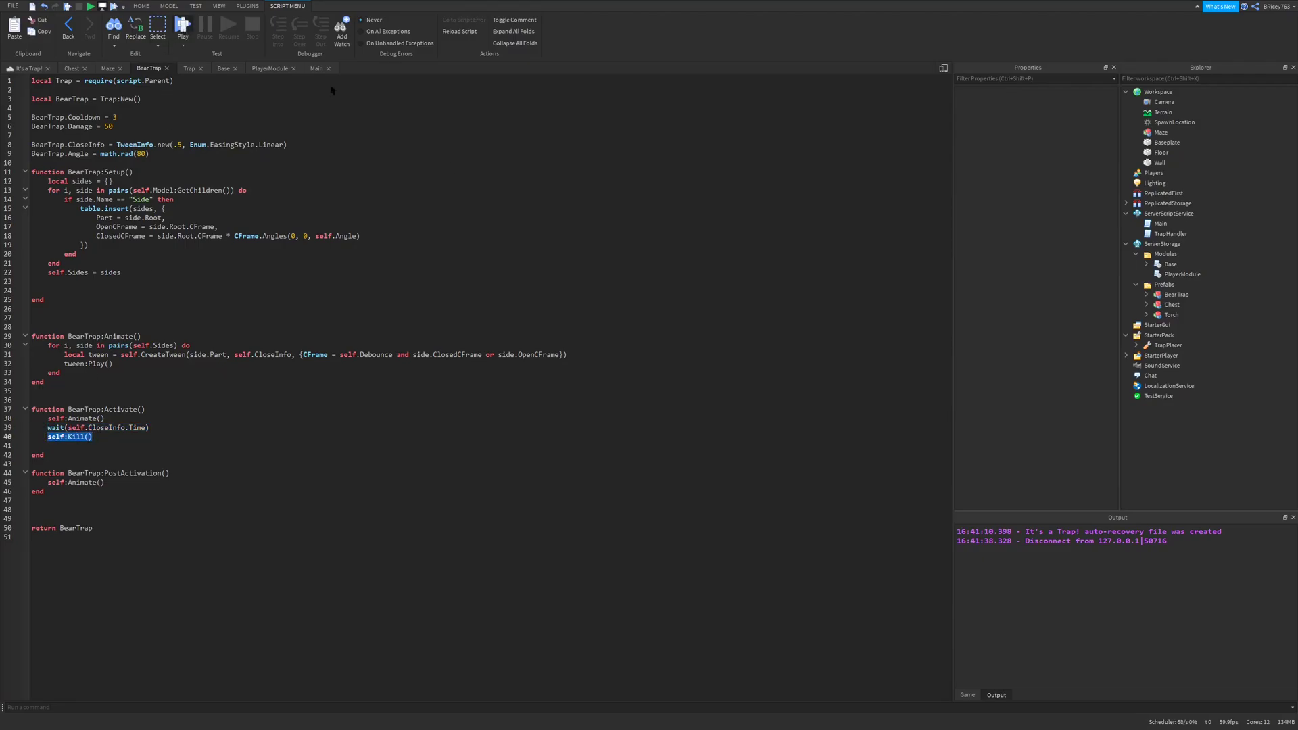
Start a playtest, place a bear trap on a maze wall and move the character onto it.
{"action": "key", "text": "F5"}
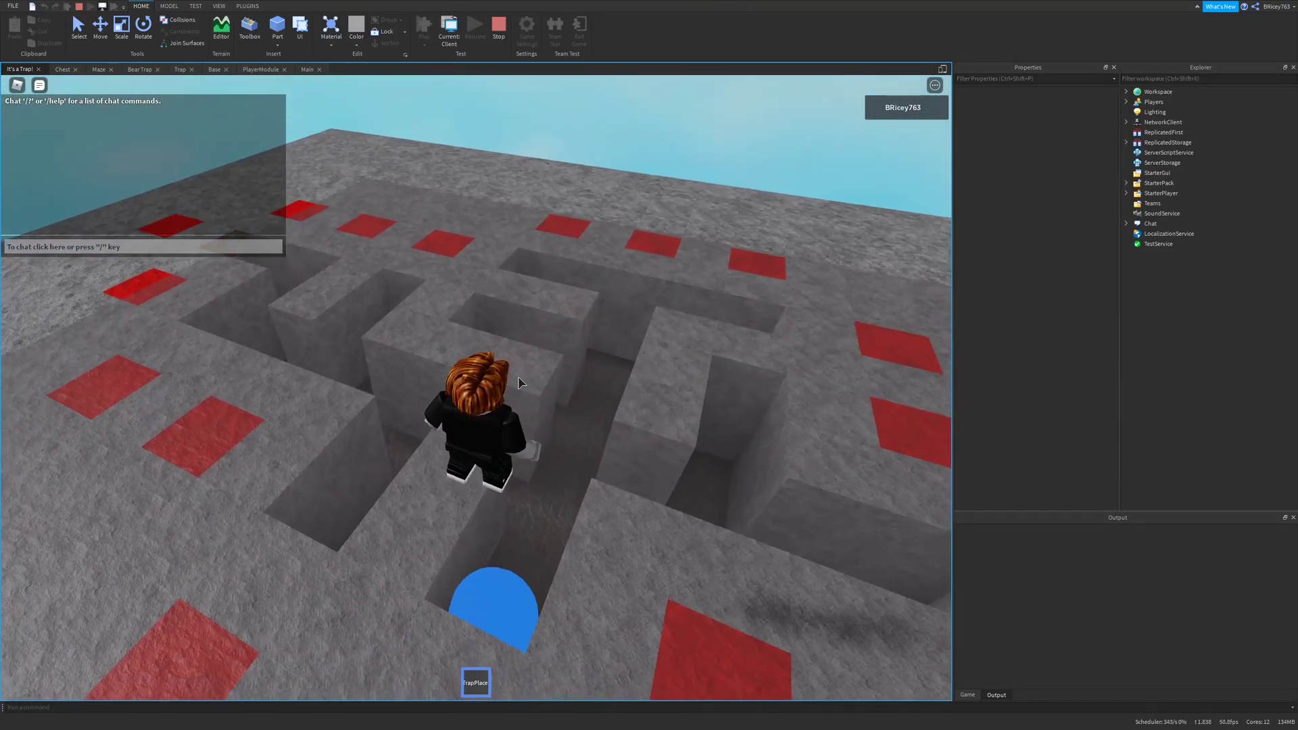
{"action": "left_click", "coordinate": [538, 363]}
{"action": "key", "text": "w"}
{"action": "right_click_drag", "start_coordinate": [539, 365], "coordinate": [538, 365]}
{"action": "key", "text": "space"}
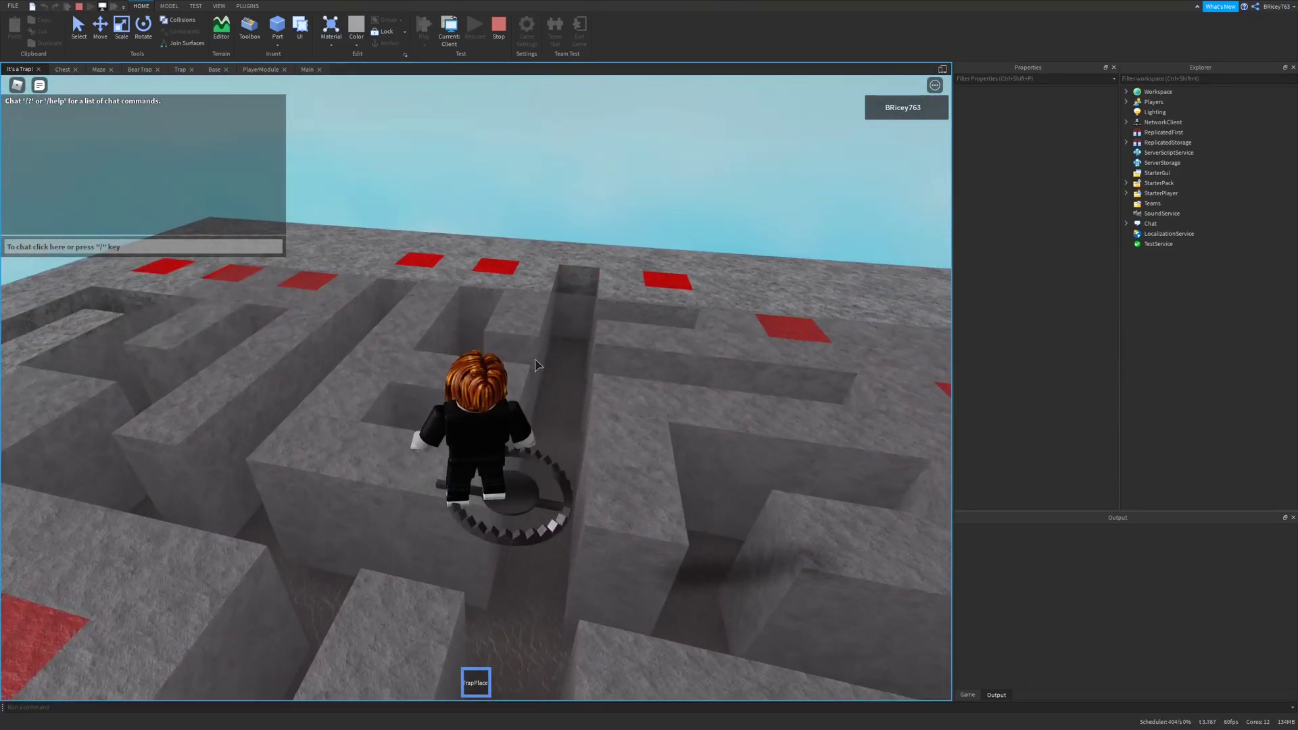
Jump the character across the bear trap to test whether its closing can be dodged, and stop the playtest.
{"action": "key", "text": "space"}
{"action": "key", "text": "w"}
{"action": "key", "text": "space"}
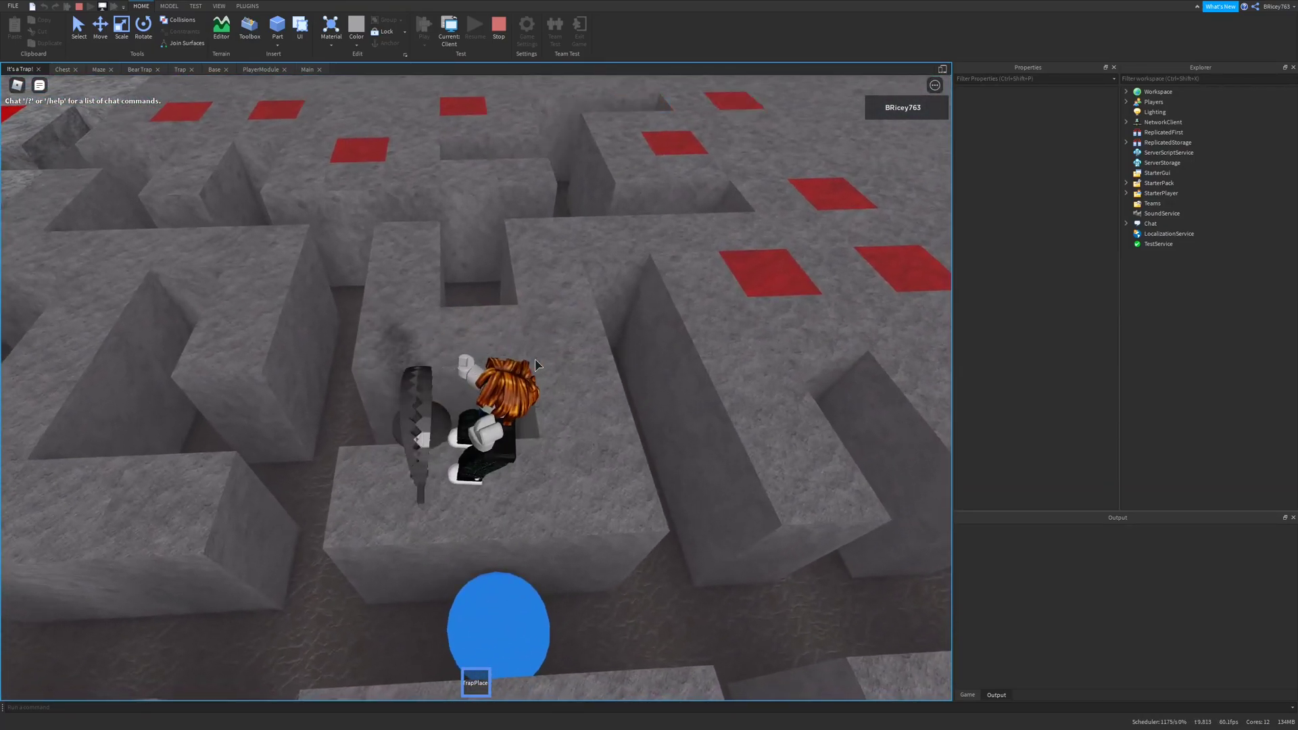
{"action": "key", "text": "space"}
{"action": "left_click", "coordinate": [498, 29]}
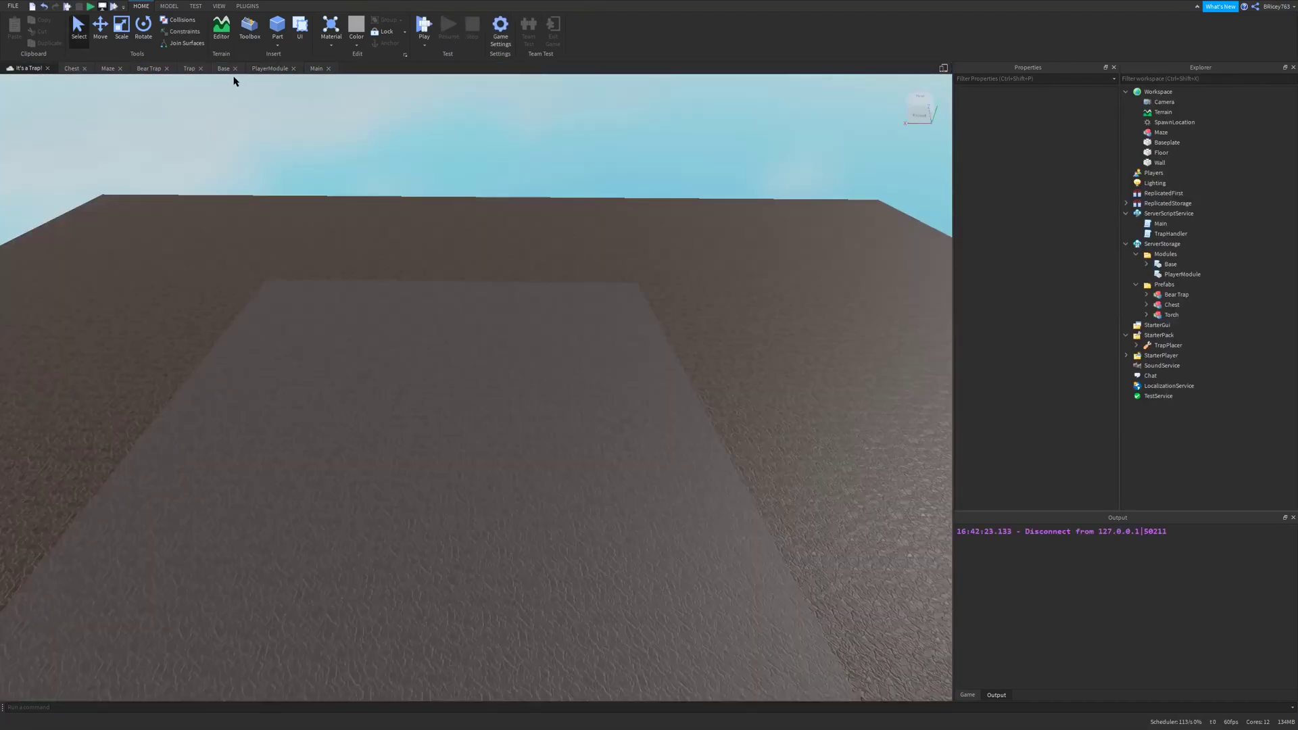
Set the tween time of BearTrap.CloseInfo to .1 in the Bear Trap module.
{"action": "left_click", "coordinate": [191, 70]}
{"action": "left_click", "coordinate": [150, 69]}
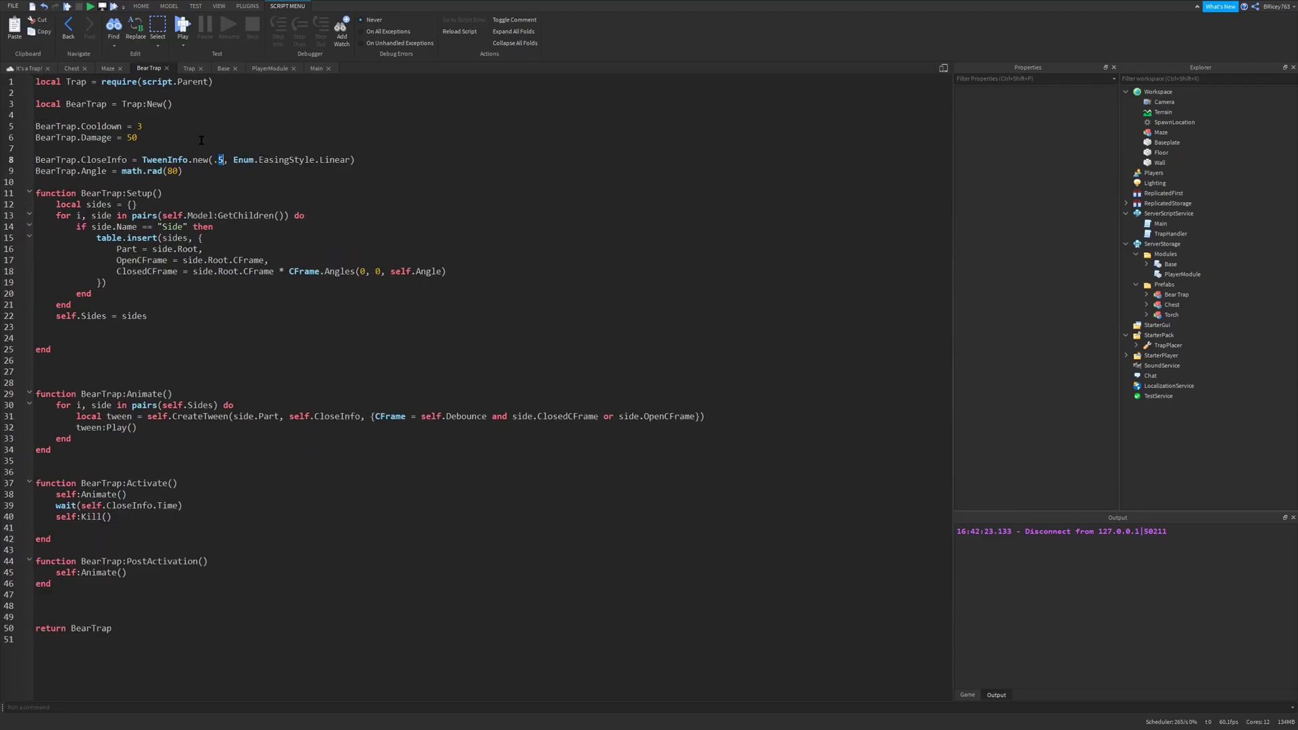
{"action": "scroll", "coordinate": [197, 137], "scroll_direction": "up", "scroll_amount": 3, "text": "ctrl"}
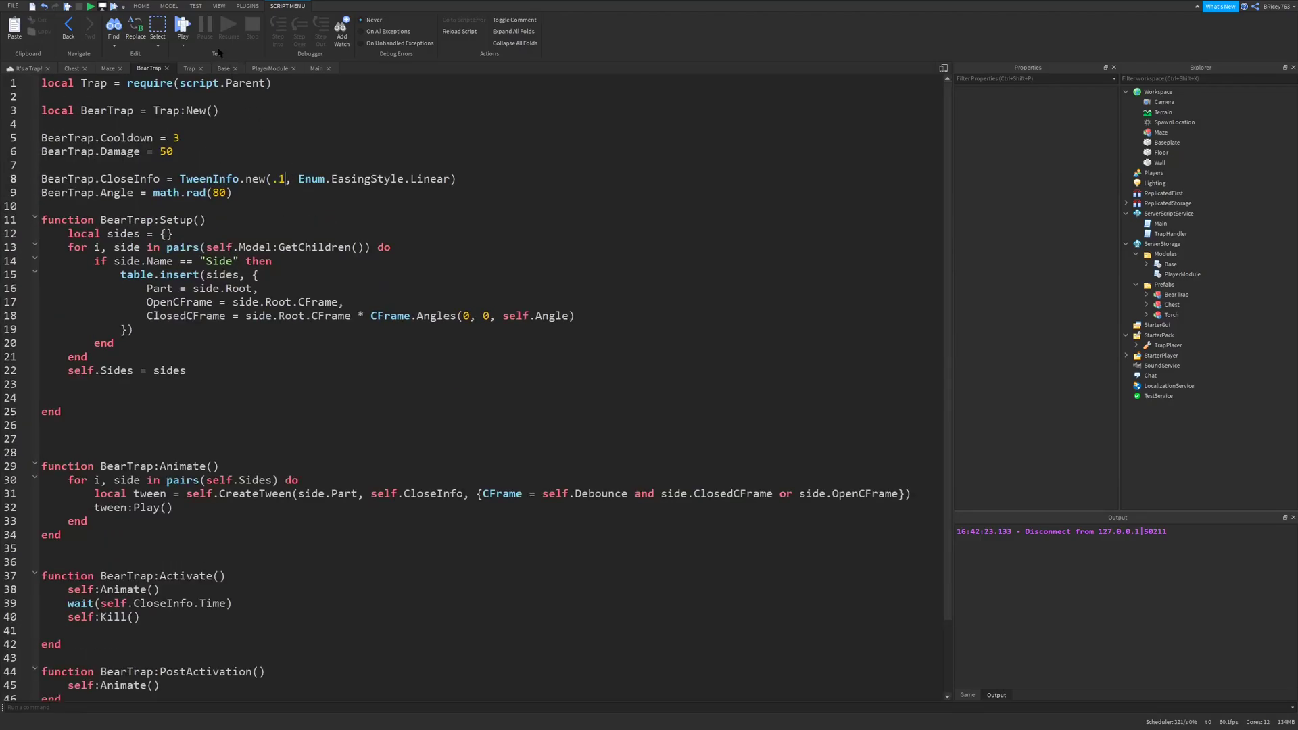
Start a playtest with the faster closing time and jump the character over a placed bear trap.
{"action": "left_click", "coordinate": [192, 31]}
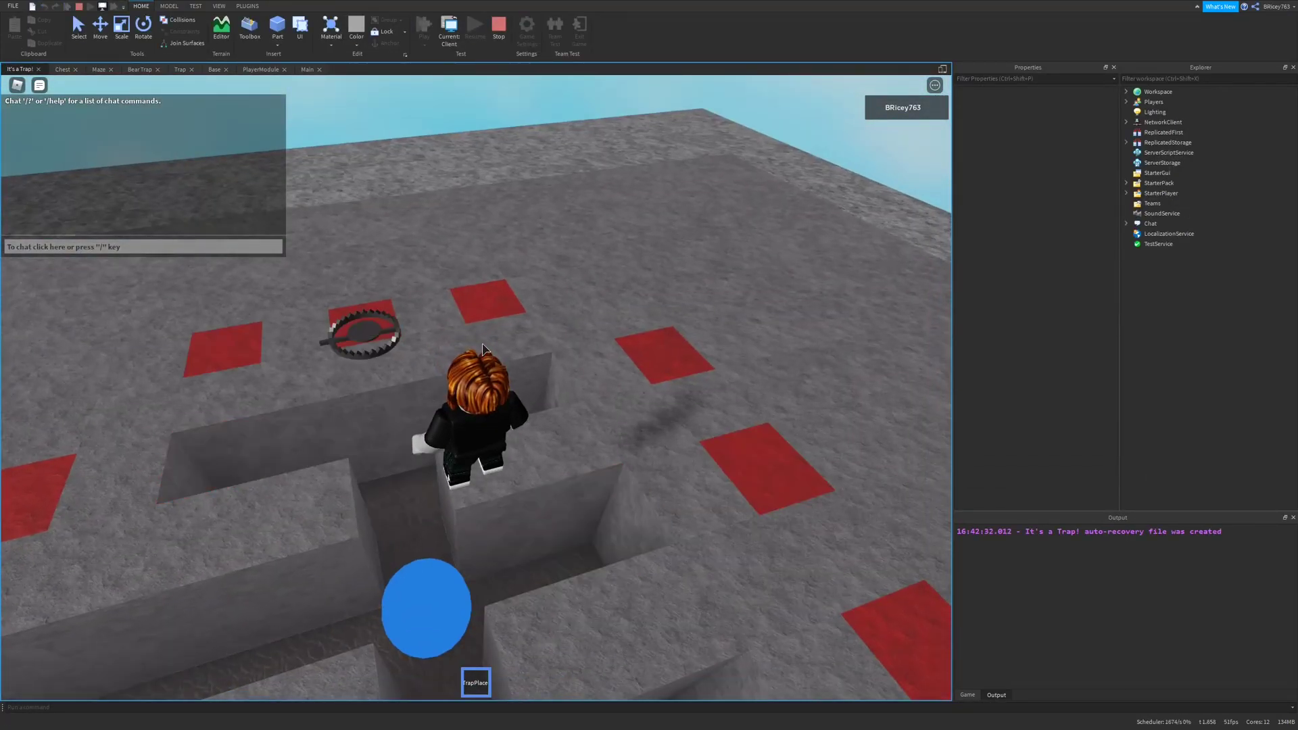
{"action": "key", "text": "w"}
{"action": "right_click_drag", "start_coordinate": [482, 344], "coordinate": [483, 344]}
{"action": "key", "text": "space"}
{"action": "key", "text": "s"}
{"action": "key", "text": "w"}
{"action": "key", "text": "space"}
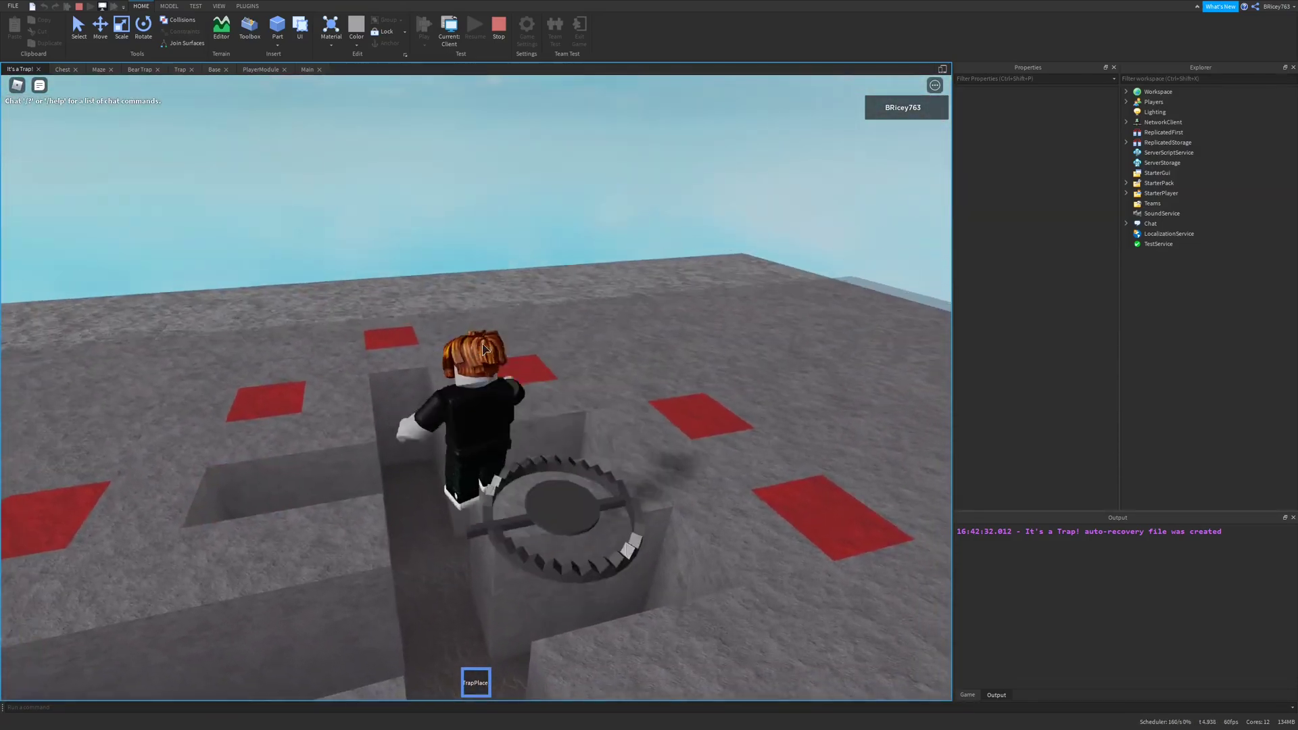
Jump over the bear trap from several directions to test whether the faster closing catches the character.
{"action": "key", "text": "a"}
{"action": "key", "text": "d"}
{"action": "key", "text": "space"}
{"action": "key", "text": "d"}
{"action": "key", "text": "space"}
{"action": "key", "text": "w"}
{"action": "right_click_drag", "start_coordinate": [483, 344], "coordinate": [483, 349]}
{"action": "key", "text": "s"}
{"action": "key", "text": "s"}
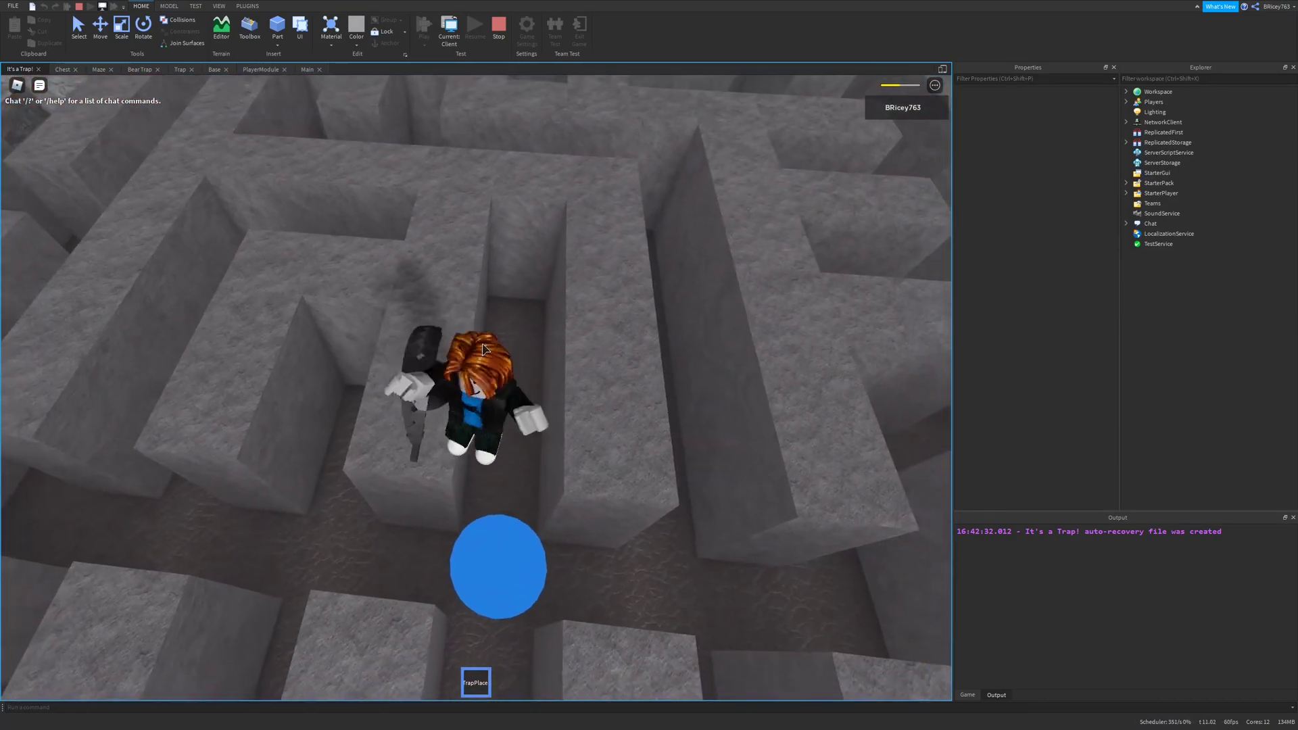
Move the character along the maze walls beside the bear trap and inspect it from different angles.
{"action": "key", "text": "a"}
{"action": "key", "text": "d"}
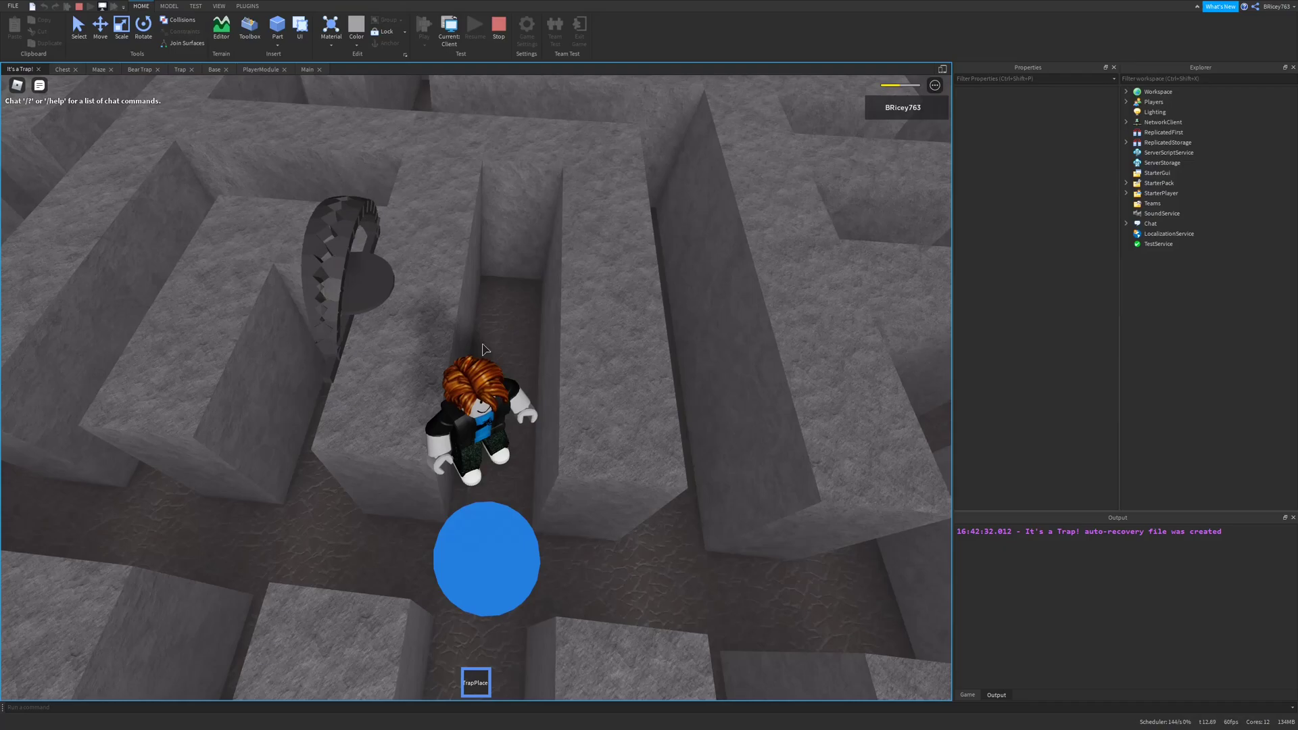
{"action": "right_click_drag", "start_coordinate": [482, 348], "coordinate": [483, 349]}
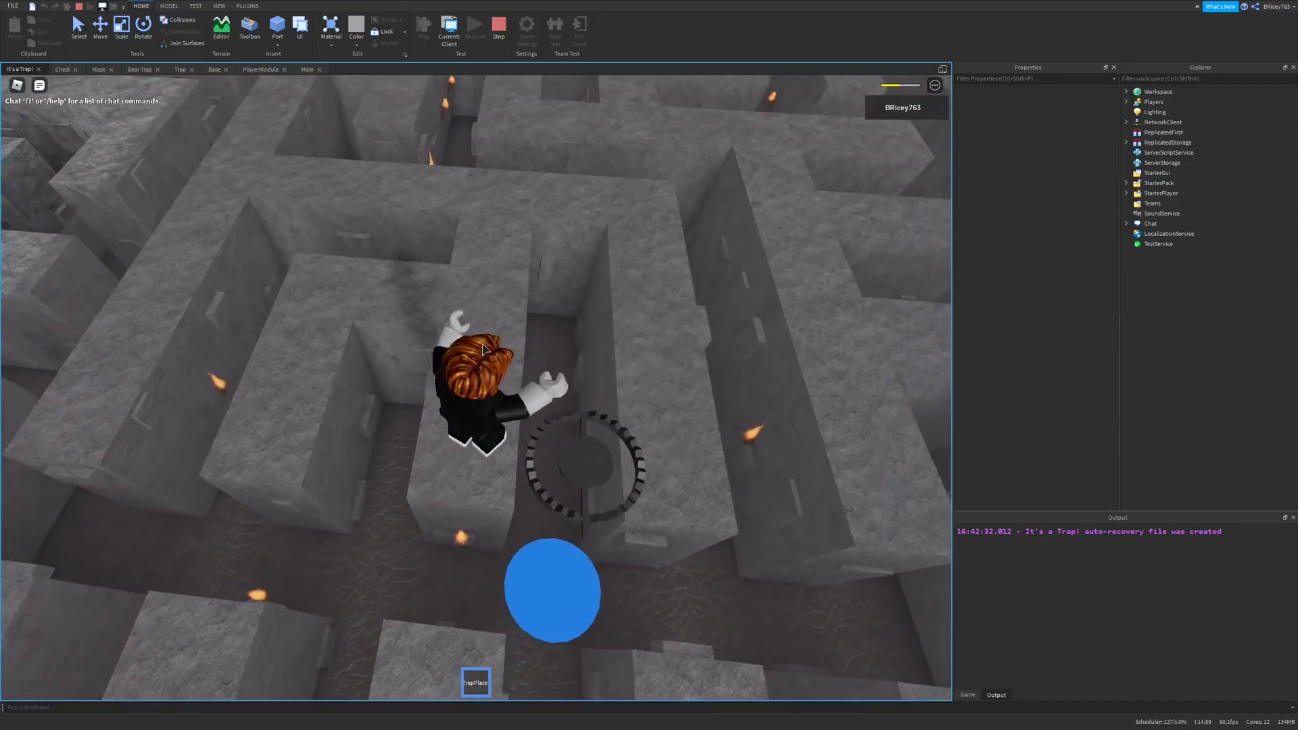
{"action": "key", "text": "w"}
{"action": "right_click_drag", "start_coordinate": [482, 349], "coordinate": [483, 349]}
{"action": "key", "text": "a"}
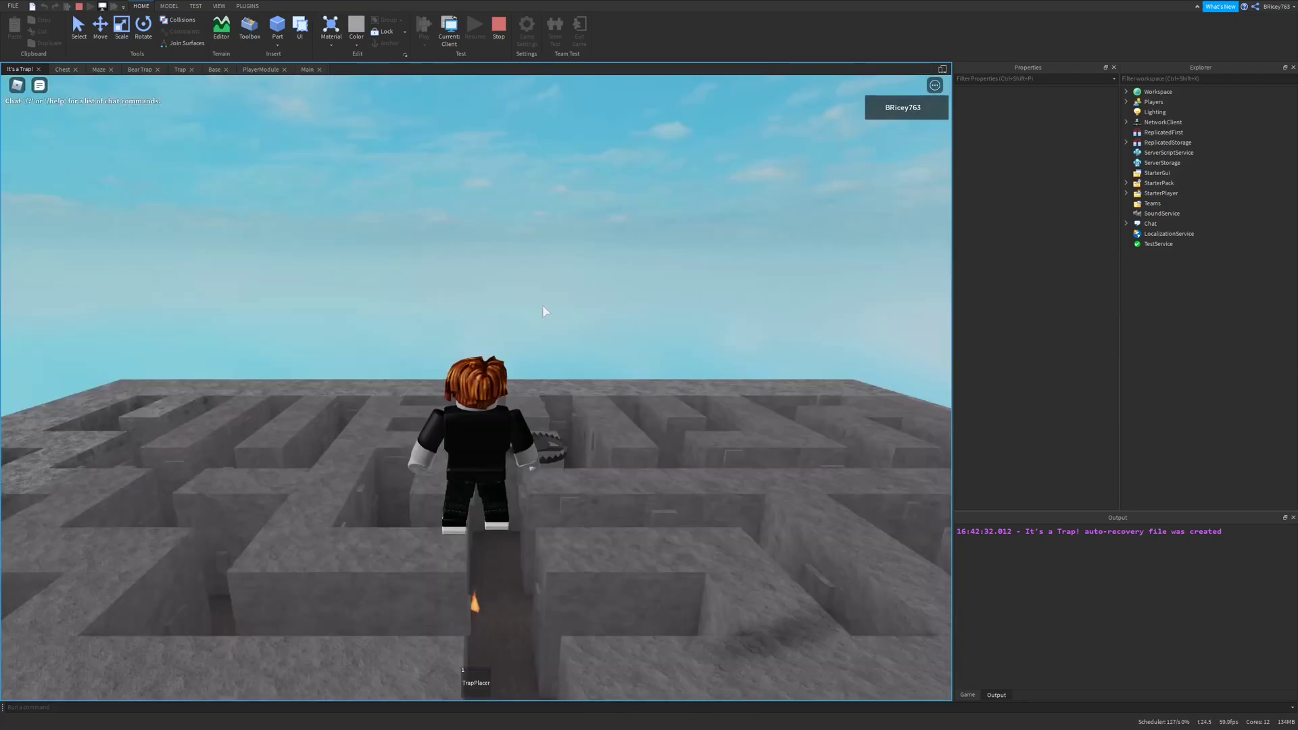
Walk the character across the maze walls onto the bear trap to test it, and stop the playtest.
{"action": "right_click_drag", "start_coordinate": [543, 305], "coordinate": [543, 305]}
{"action": "key", "text": "w"}
{"action": "key", "text": "w"}
{"action": "key", "text": "d"}
{"action": "key", "text": "a"}
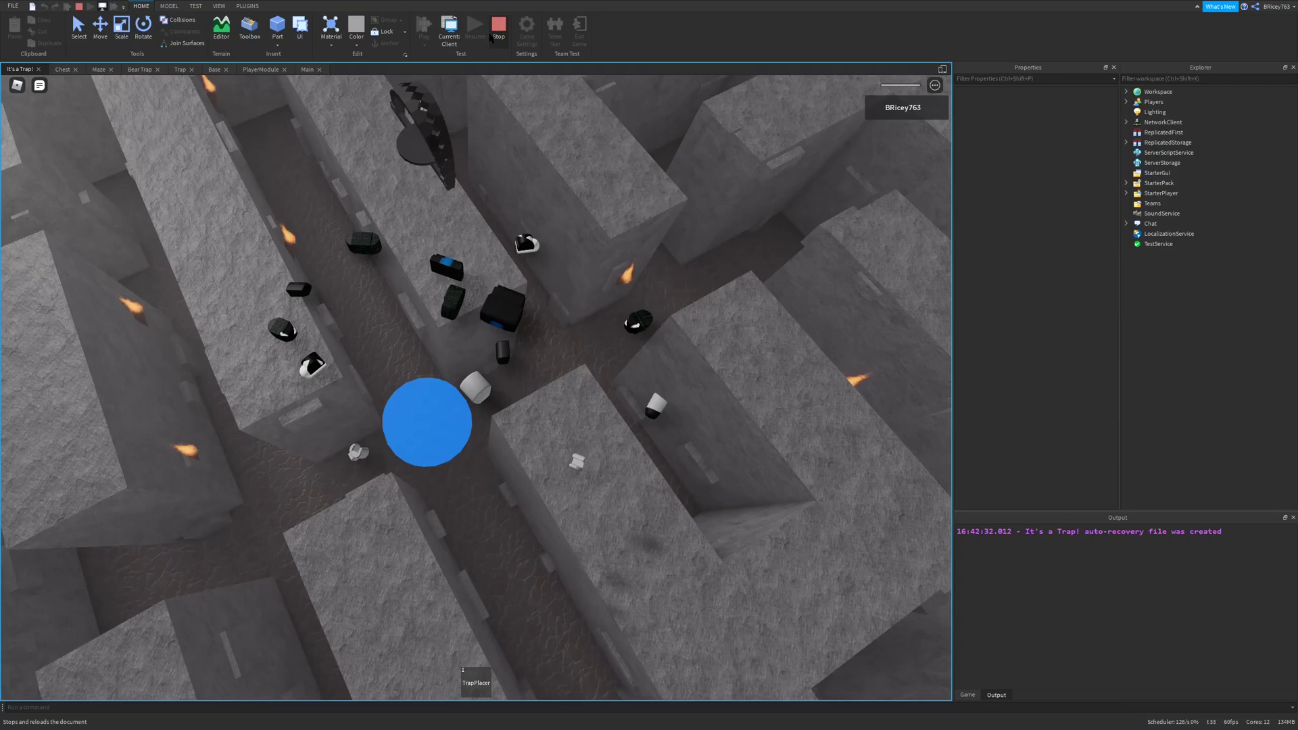
{"action": "left_click", "coordinate": [493, 37]}
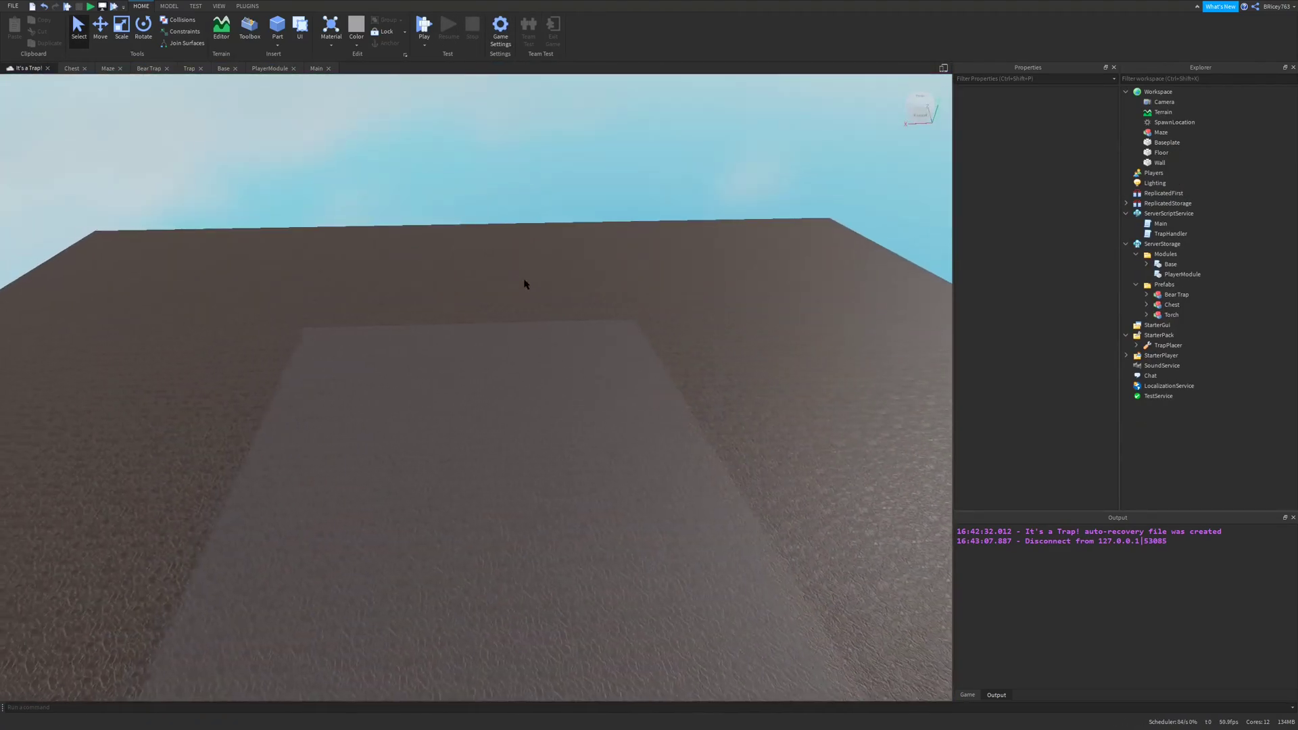
Open the Trap script and the Bear Trap script for review.
{"action": "key", "text": "a"}
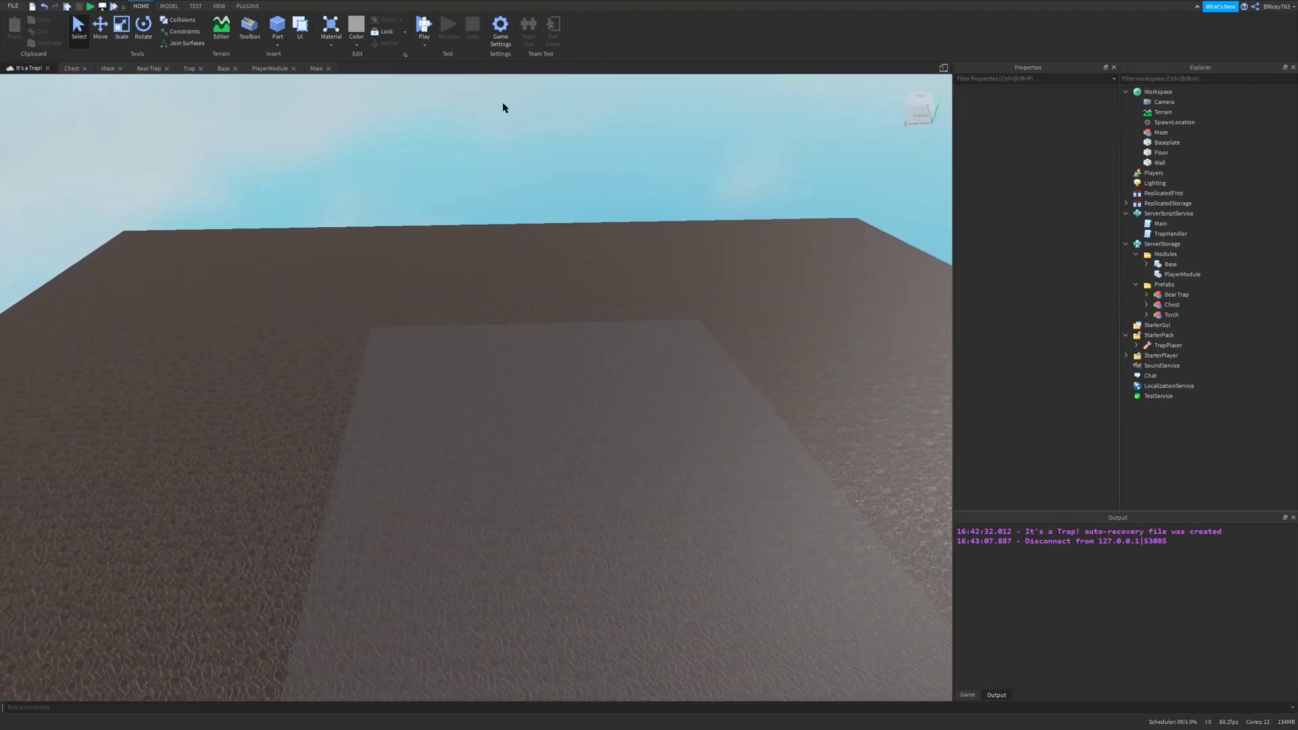
{"action": "left_click", "coordinate": [187, 68]}
{"action": "left_click", "coordinate": [150, 68]}
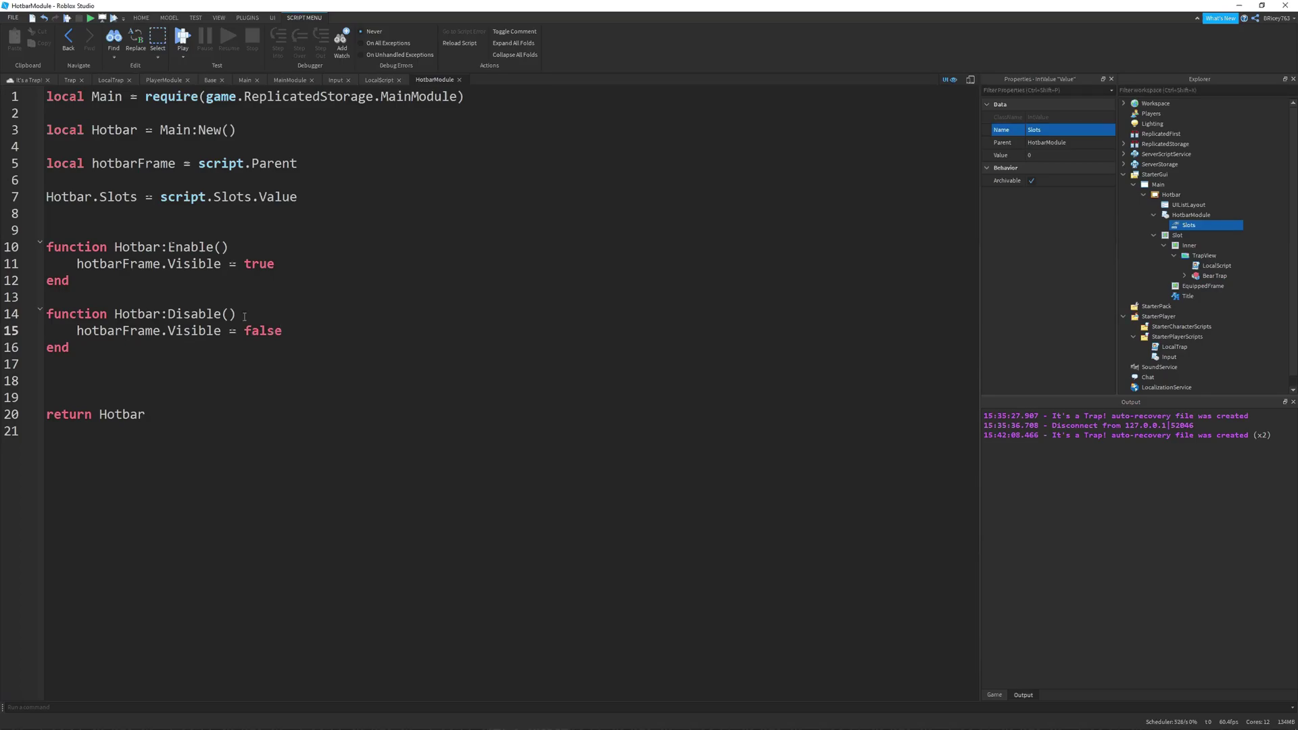
Add a folder named Client-Server Communication to ReplicatedStorage and move GetTraps and SpawnTrap into it.
{"action": "left_click", "coordinate": [1124, 144]}
{"action": "left_click", "coordinate": [1196, 144]}
{"action": "left_click", "coordinate": [1182, 201]}
{"action": "key", "text": "F2"}
{"action": "type", "text": "Client-Server Communication"}
{"action": "key", "text": "Return"}
{"action": "left_click", "coordinate": [1184, 176]}
{"action": "left_click", "coordinate": [1188, 195], "text": "ctrl"}
{"action": "left_click_drag", "start_coordinate": [1188, 194], "coordinate": [1189, 155]}
Create a Trap Function and Events folder inside Client-Server Communication and move GetTraps and SpawnTrap into it.
{"action": "left_click", "coordinate": [1236, 154]}
{"action": "left_click", "coordinate": [1219, 230]}
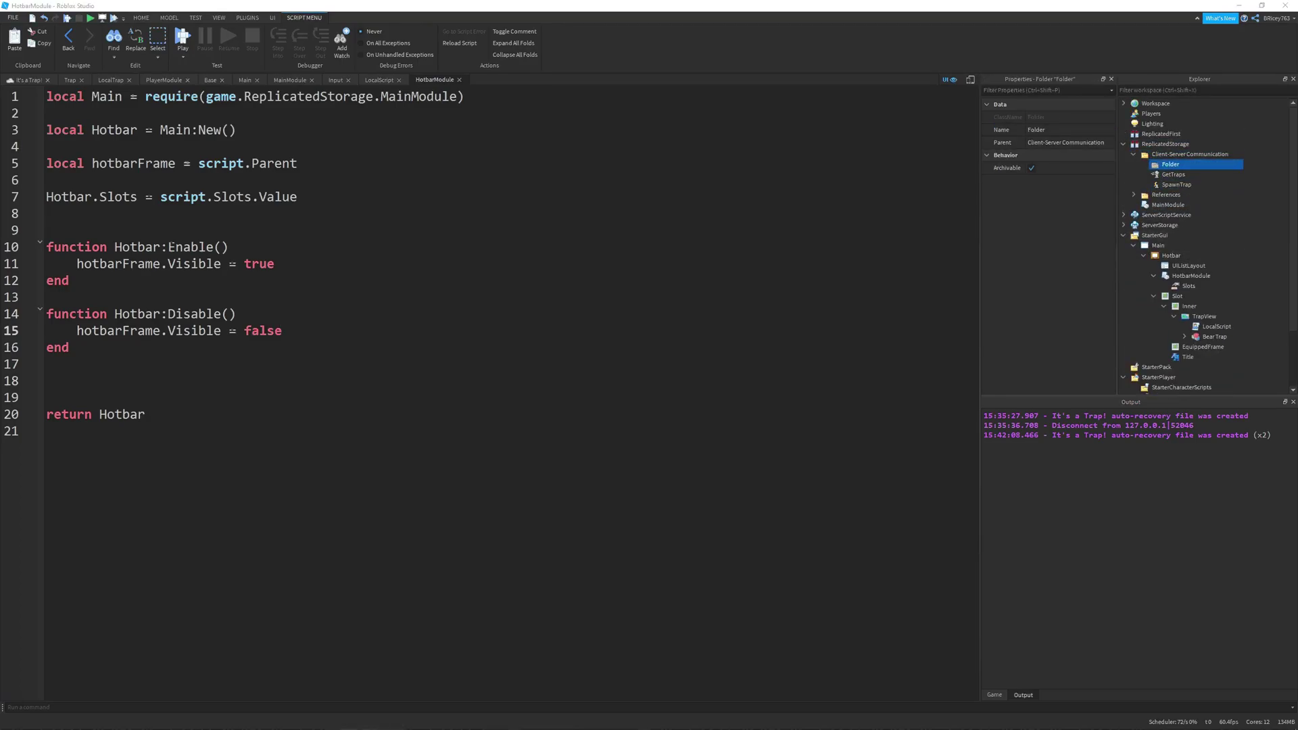
{"action": "type", "text": "Trap Event"}
{"action": "type", "text": "ction and Events"}
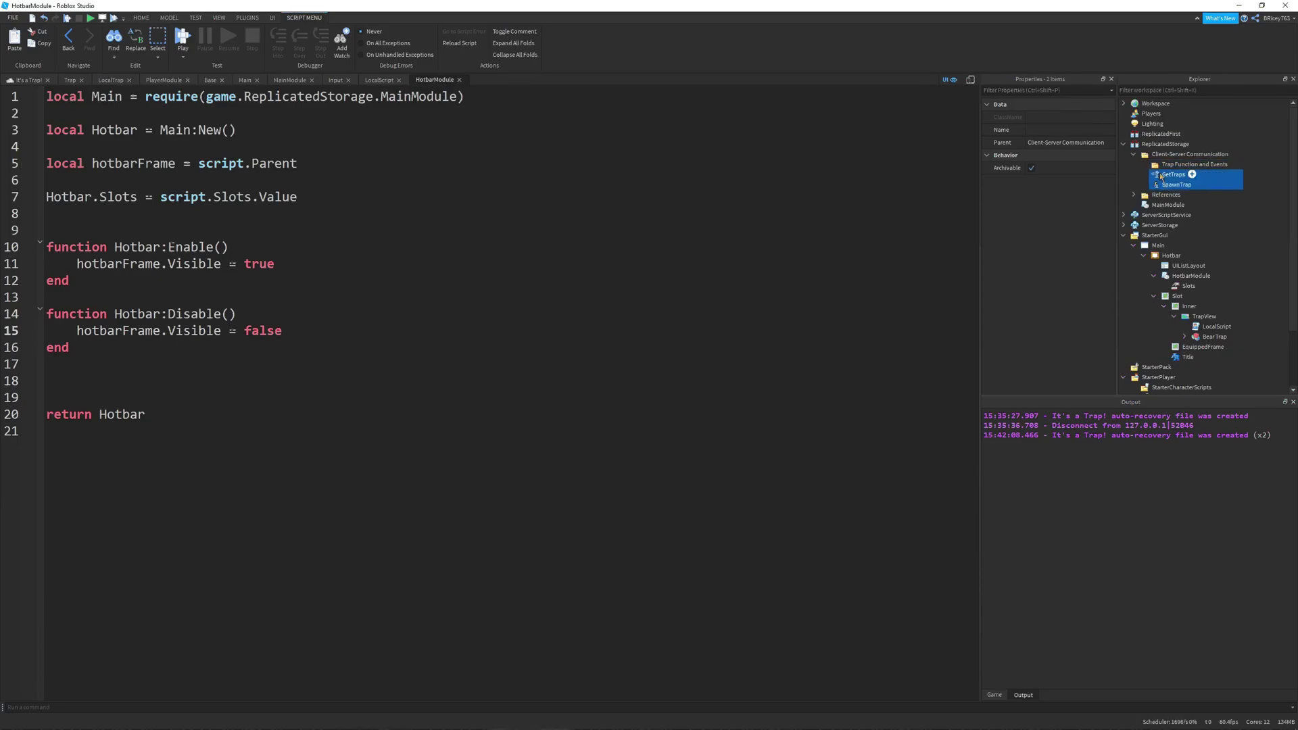
{"action": "key", "text": "Return"}
Add a Hotbar FEs folder to Client-Server Communication and rename the trap folder to Trap FEs.
{"action": "type", "text": "Hotbar FEs"}
{"action": "left_click", "coordinate": [1194, 174]}
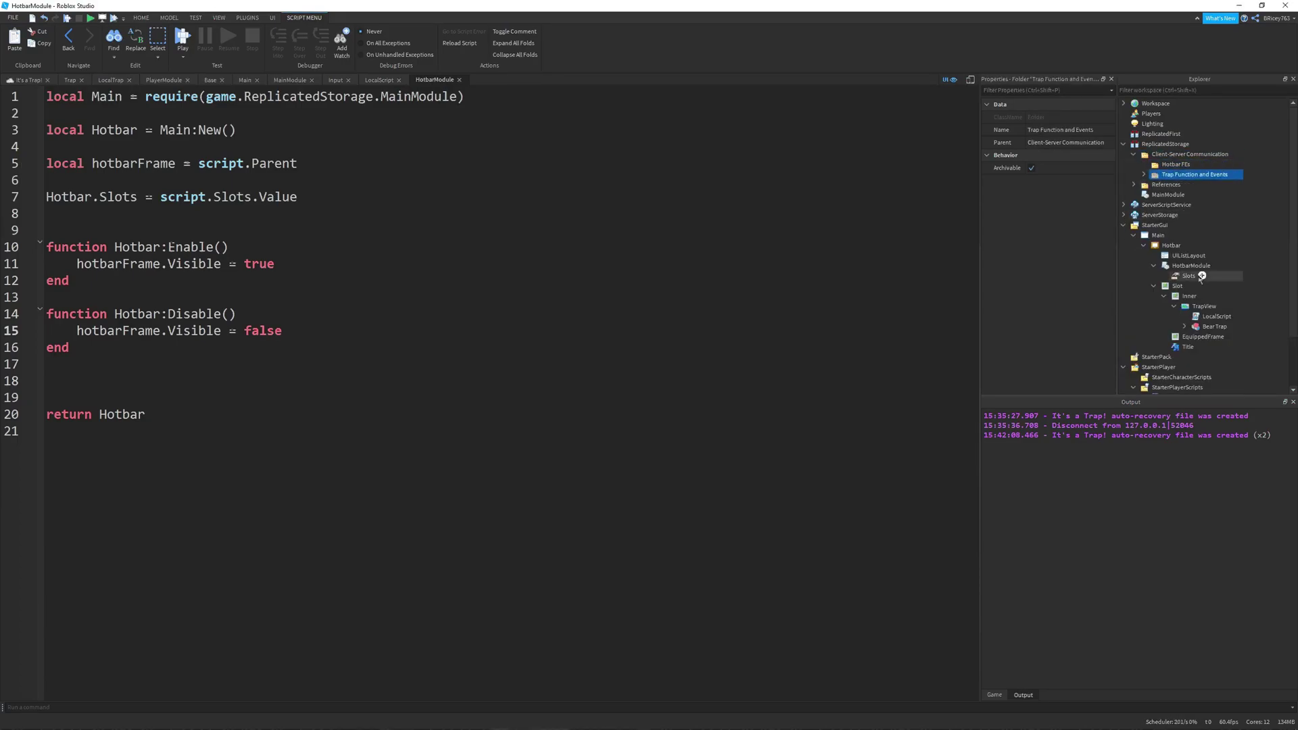
{"action": "key", "text": "F2"}
{"action": "type", "text": "Trap FEs"}
{"action": "key", "text": "Return"}
Insert a RemoteEvent named ToggleHotbar into the Hotbar FEs folder.
{"action": "left_click", "coordinate": [1197, 164]}
{"action": "type", "text": "rem"}
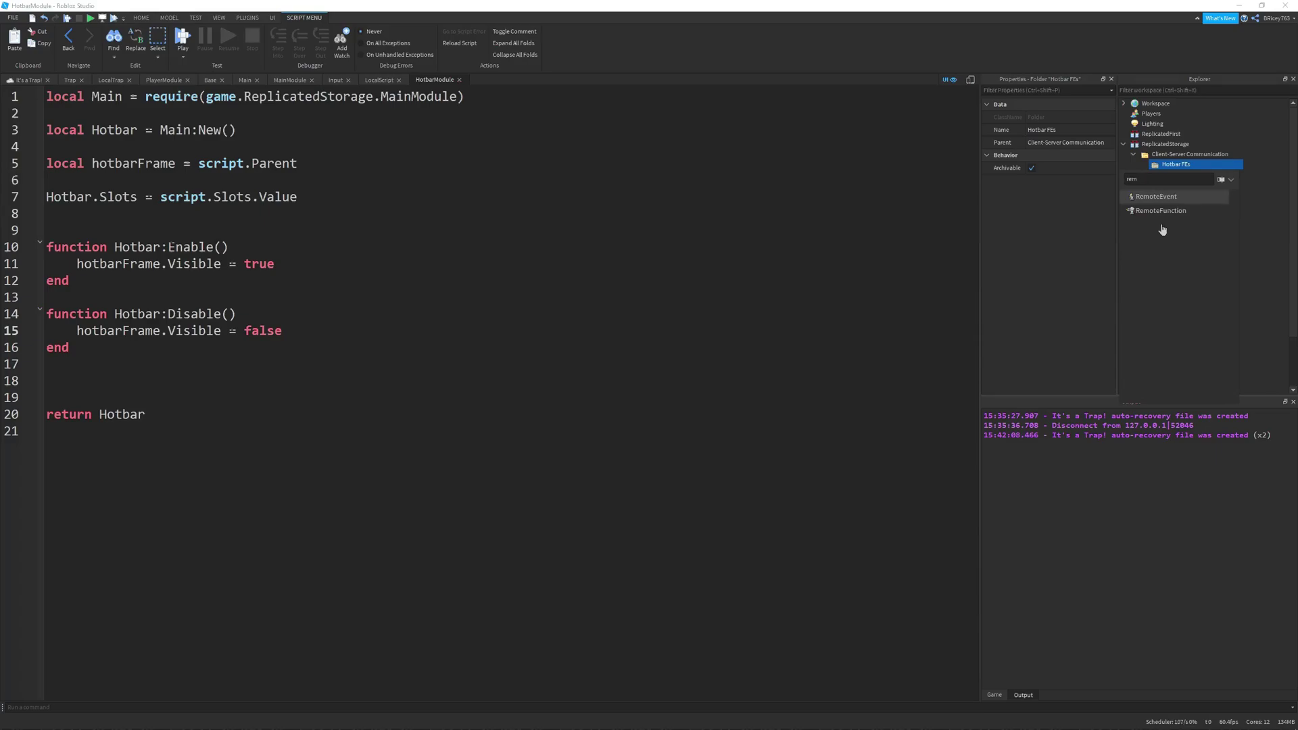
{"action": "key", "text": "Down"}
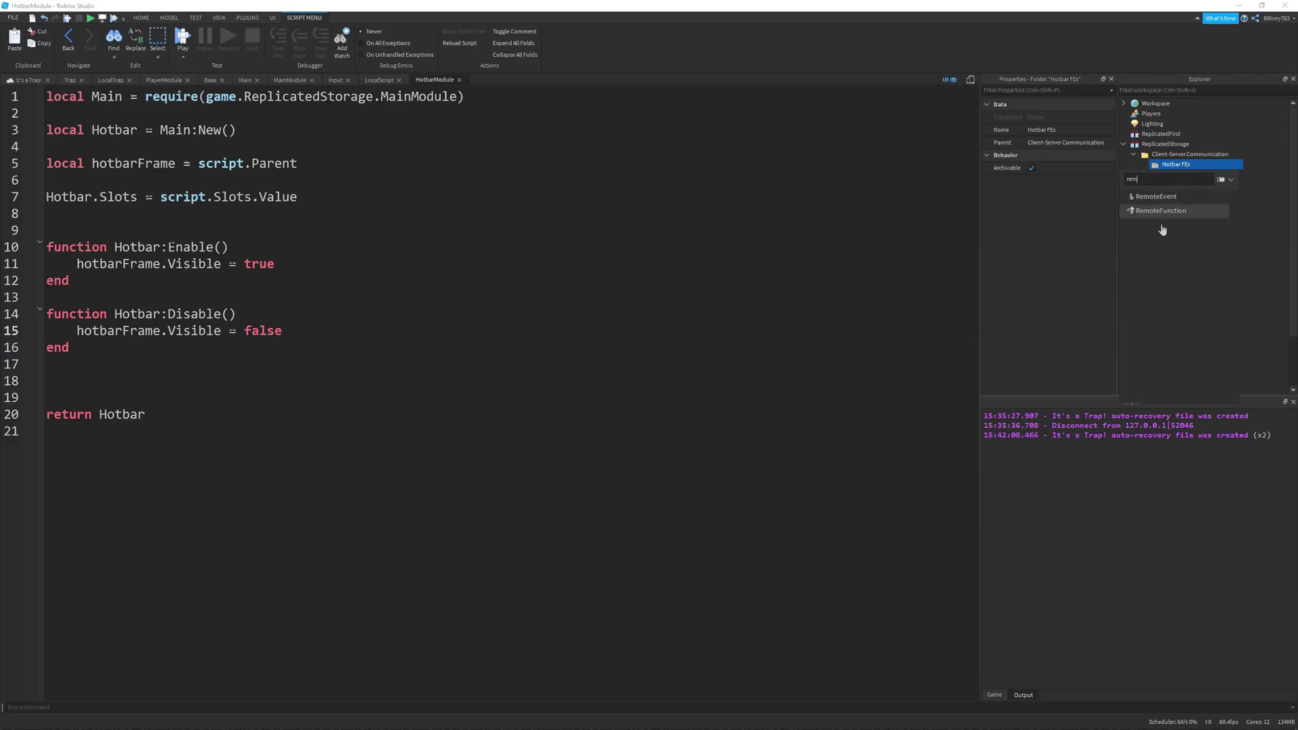
{"action": "left_click", "coordinate": [1158, 197]}
{"action": "key", "text": "F2"}
{"action": "type", "text": "ToggleHotbar"}
{"action": "key", "text": "Return"}
Declare toggleHotbarEvent as Main.Get("ToggleHotbar") below hotbarFrame in HotbarModule.
{"action": "left_click", "coordinate": [305, 166]}
{"action": "key", "text": "Return"}
{"action": "type", "text": "local toggleHotB"}
{"action": "key", "text": "BackSpace"}
{"action": "type", "text": "barEvent = Main.Get(\"ToggleHotbar\")"}
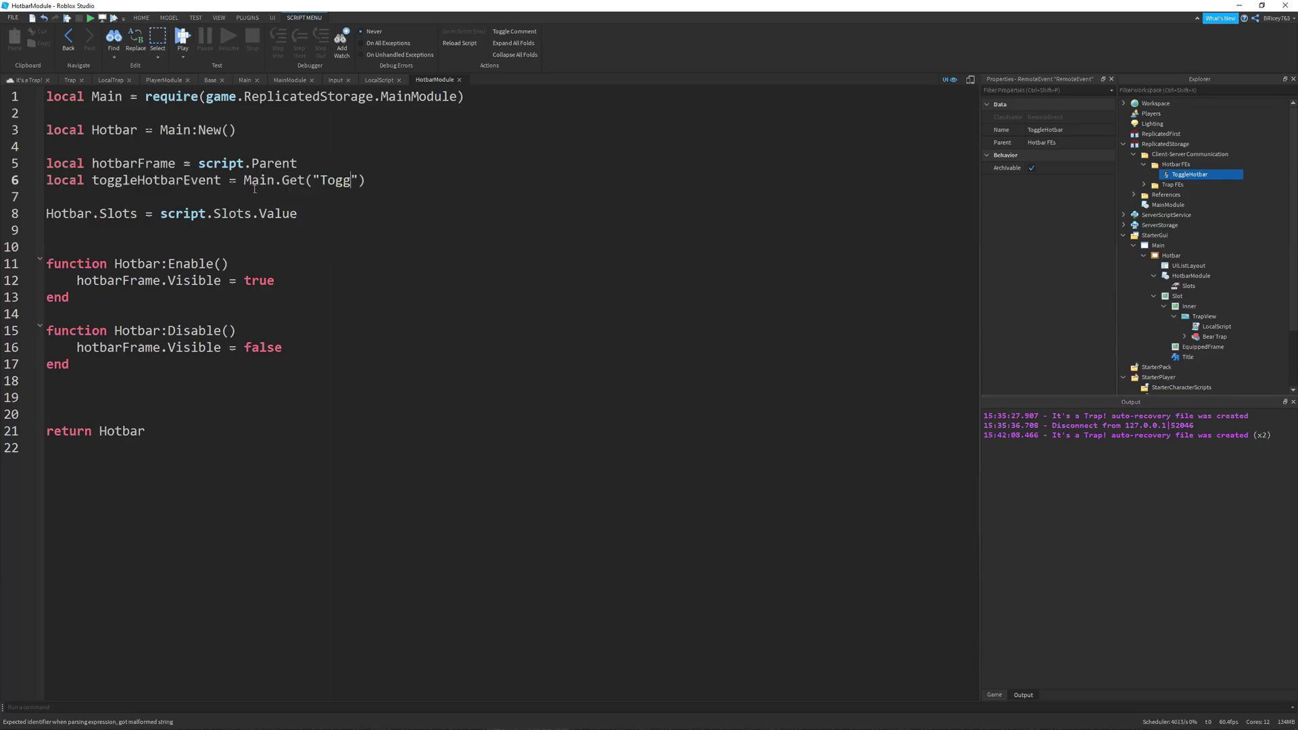
Duplicate the Wall reference in References, point it to the ToggleHotbar event and name it ToggleHotbar.
{"action": "left_click", "coordinate": [1163, 205]}
{"action": "scroll", "coordinate": [1160, 211], "scroll_direction": "up", "scroll_amount": 4}
{"action": "left_click", "coordinate": [1167, 296]}
{"action": "key", "text": "ctrl+d"}
{"action": "left_click", "coordinate": [1008, 155]}
{"action": "left_click", "coordinate": [1188, 174]}
{"action": "left_click", "coordinate": [1045, 130]}
{"action": "type", "text": "ToggleHotbar"}
{"action": "key", "text": "Return"}
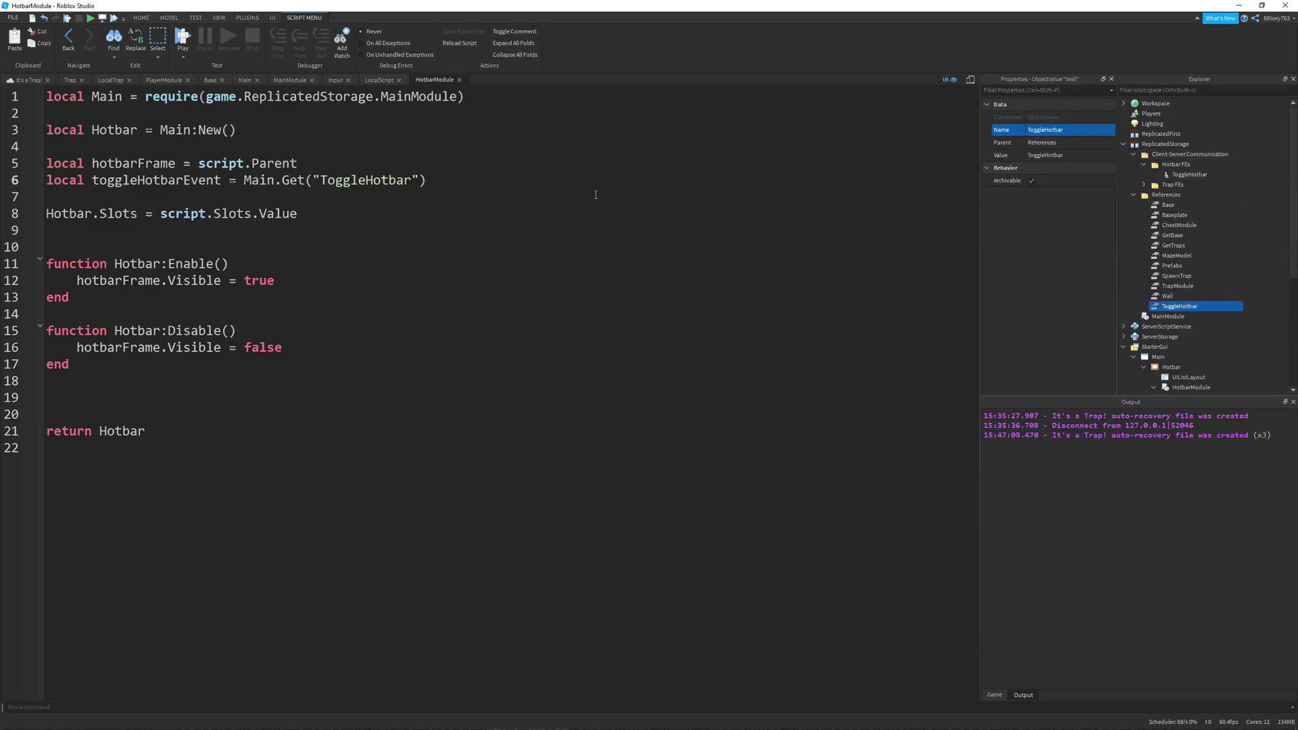
Connect an empty function to toggleHotbarEvent.OnClientEvent and replace the Enable and Disable functions with a Hotbar.Toggle function.
{"action": "left_click", "coordinate": [68, 398]}
{"action": "type", "text": "toggleHotbarEvent.OnClientEvent:Connect(function("}
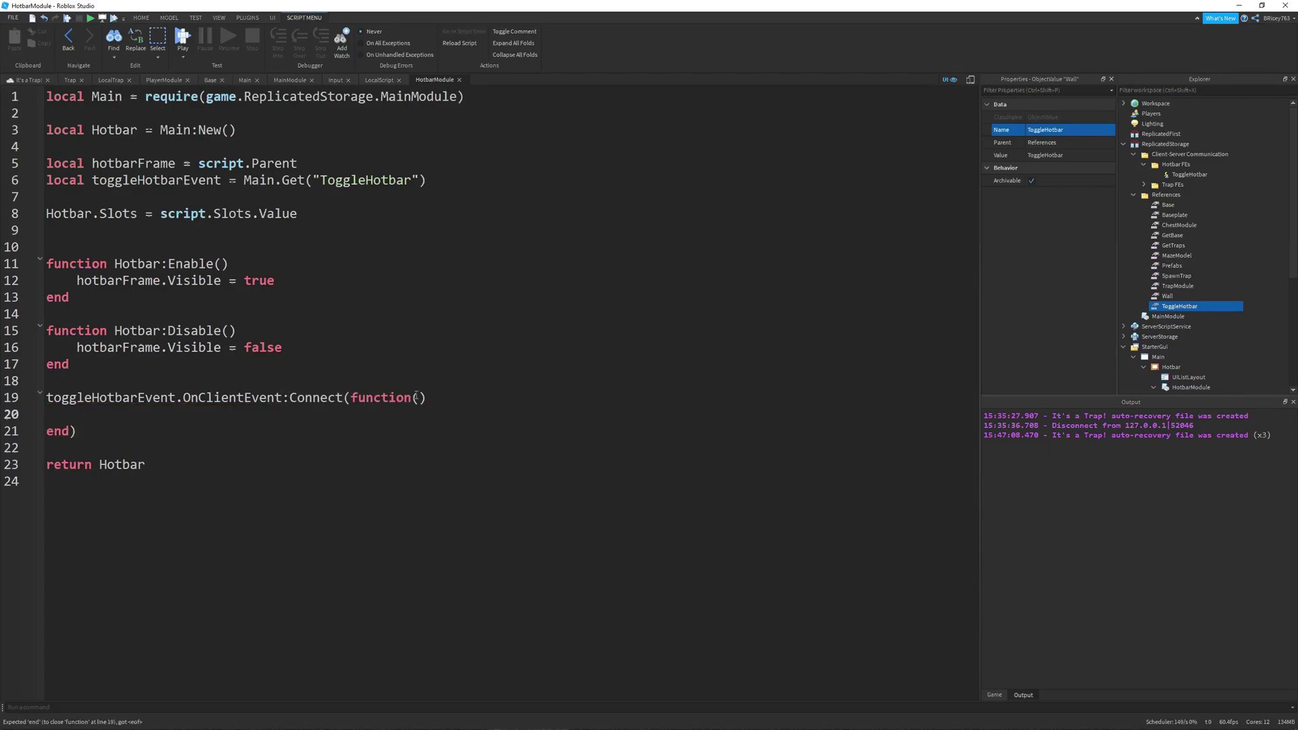
{"action": "left_click_drag", "start_coordinate": [69, 364], "coordinate": [43, 263]}
{"action": "type", "text": "function Hotbar.Toggle("}
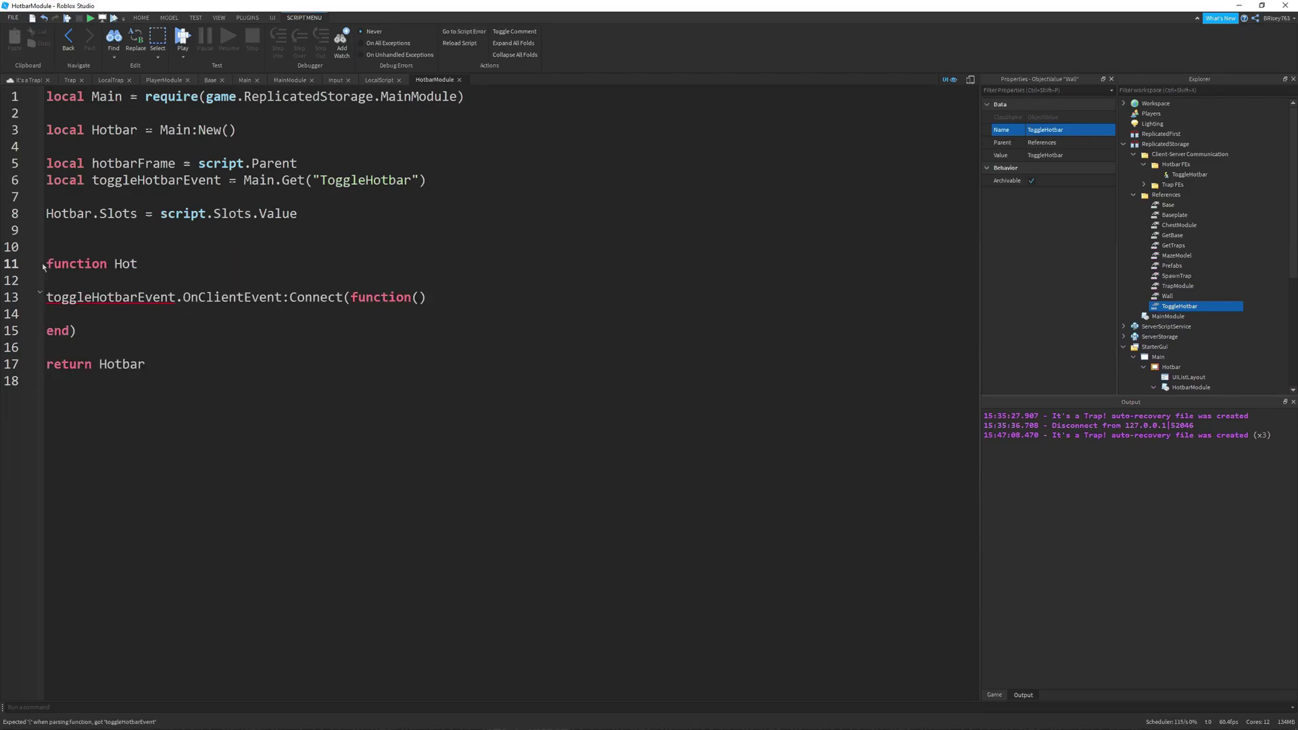
Change the new function to Hotbar.SetVisible(visible) and have it assign visible to hotbarFrame.Visible.
{"action": "key", "text": "BackSpace"}
{"action": "key", "text": "BackSpace"}
{"action": "key", "text": "BackSpace"}
{"action": "key", "text": "BackSpace"}
{"action": "key", "text": "BackSpace"}
{"action": "key", "text": "BackSpace"}
{"action": "key", "text": "BackSpace"}
{"action": "type", "text": "SetActive(active)"}
{"action": "key", "text": "Return"}
{"action": "type", "text": "hotbarFrame."}
{"action": "left_click_drag", "start_coordinate": [236, 264], "coordinate": [191, 264]}
{"action": "type", "text": "Visible"}
{"action": "double_click", "coordinate": [274, 264]}
{"action": "type", "text": "visible"}
{"action": "left_click", "coordinate": [492, 273]}
{"action": "type", "text": "Visible = visible"}
Connect toggleHotbarEvent.OnClientEvent directly to Hotbar.SetVisible and remove the surplus blank line above the function.
{"action": "left_click_drag", "start_coordinate": [77, 365], "coordinate": [351, 330]}
{"action": "key", "text": "BackSpace"}
{"action": "type", "text": "Hotbar.SetVisible)"}
{"action": "left_click", "coordinate": [59, 227]}
{"action": "key", "text": "BackSpace"}
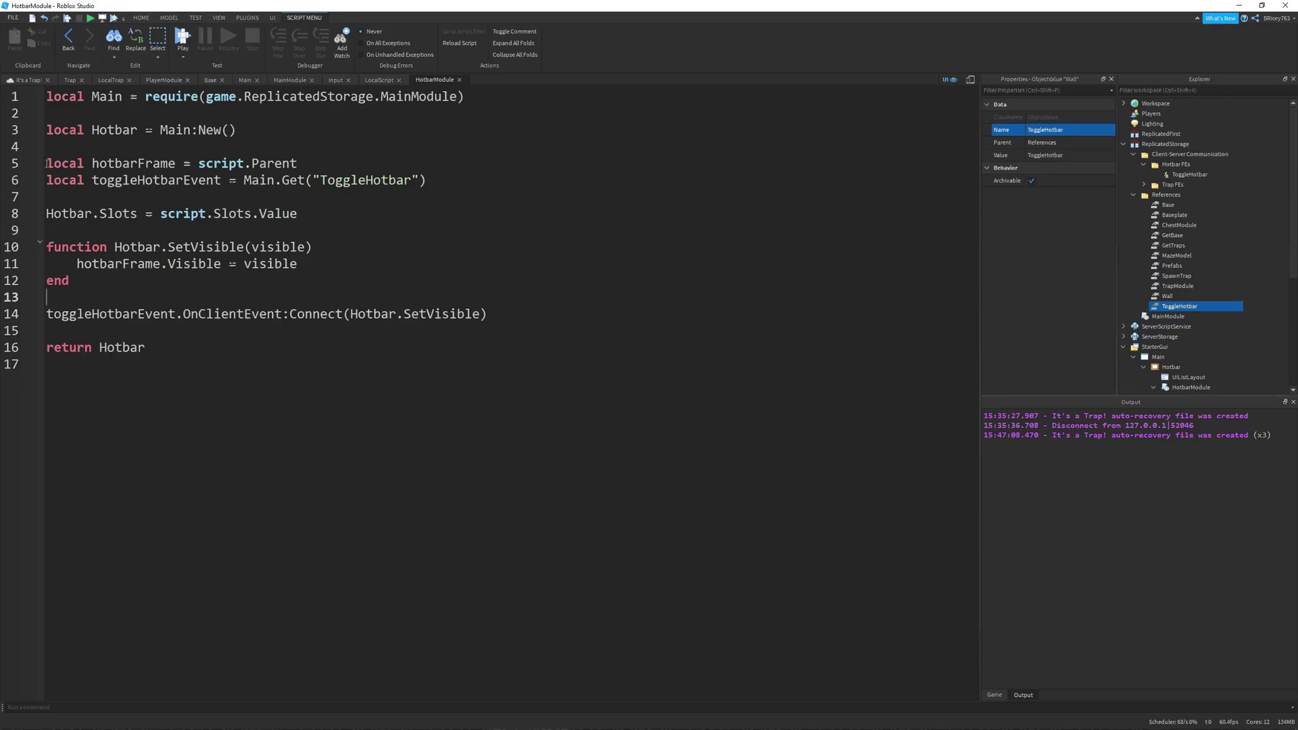
Declare getTraps as Main.Get("GetTraps") in HotbarModule, checking how the LocalTrap script retrieves its traps.
{"action": "left_click", "coordinate": [427, 179]}
{"action": "key", "text": "Return"}
{"action": "type", "text": "local getTraps = Main.Get(\"GetTraps\")"}
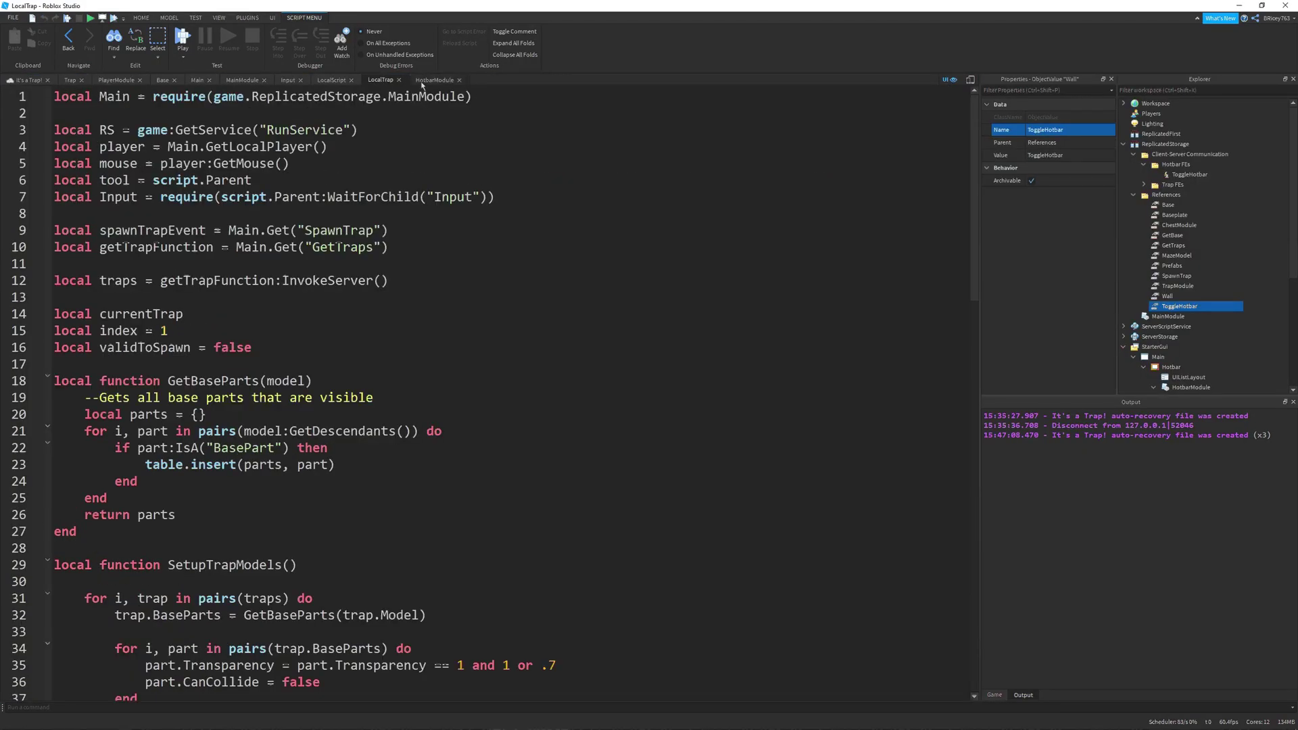
{"action": "left_click", "coordinate": [426, 80]}
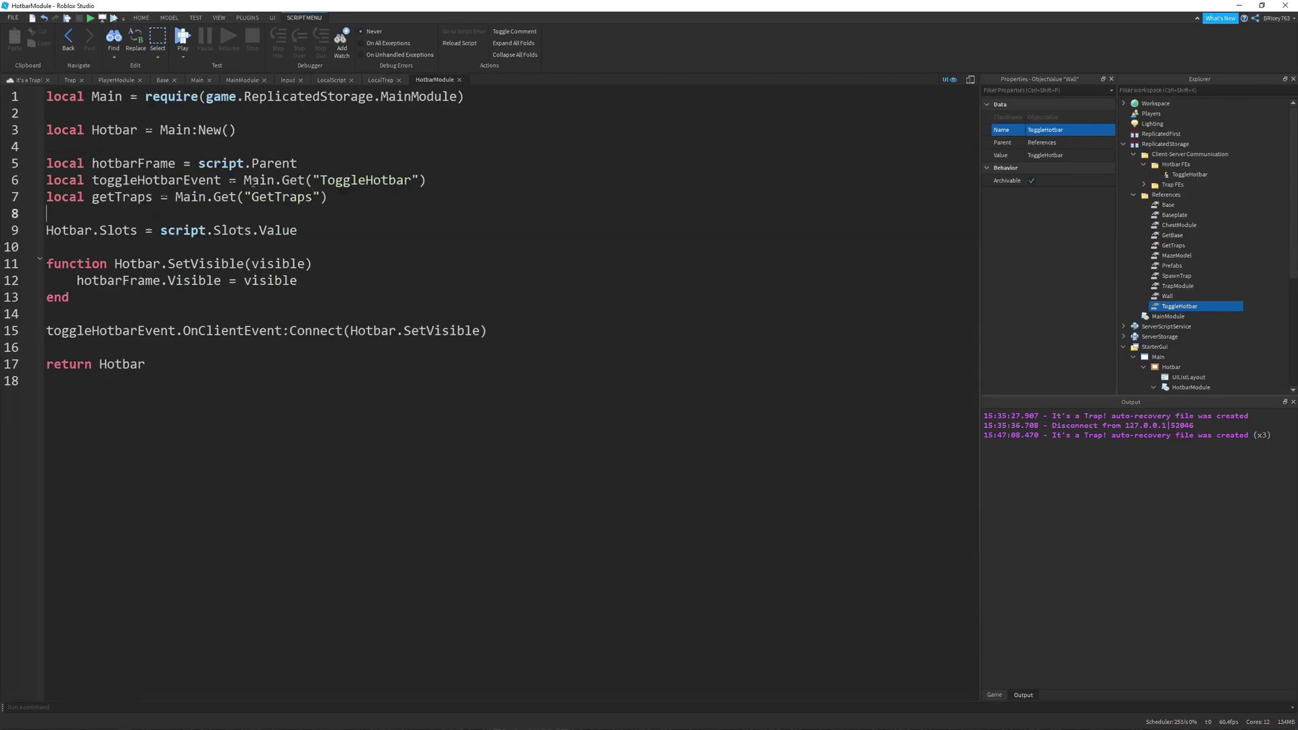
Add a ModuleScript named Traps to StarterPlayerScripts and rename its module table to Traps.
{"action": "scroll", "coordinate": [1174, 247], "scroll_direction": "down", "scroll_amount": 5}
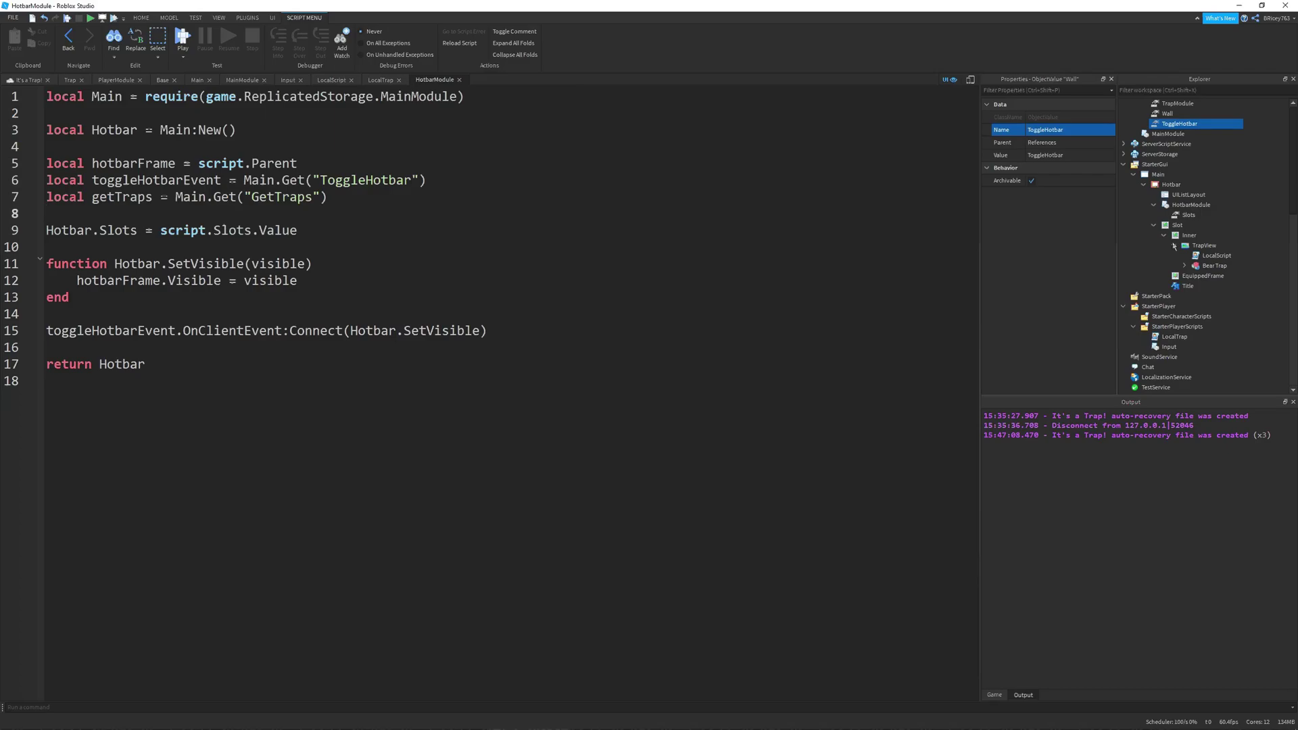
{"action": "left_click", "coordinate": [1176, 327]}
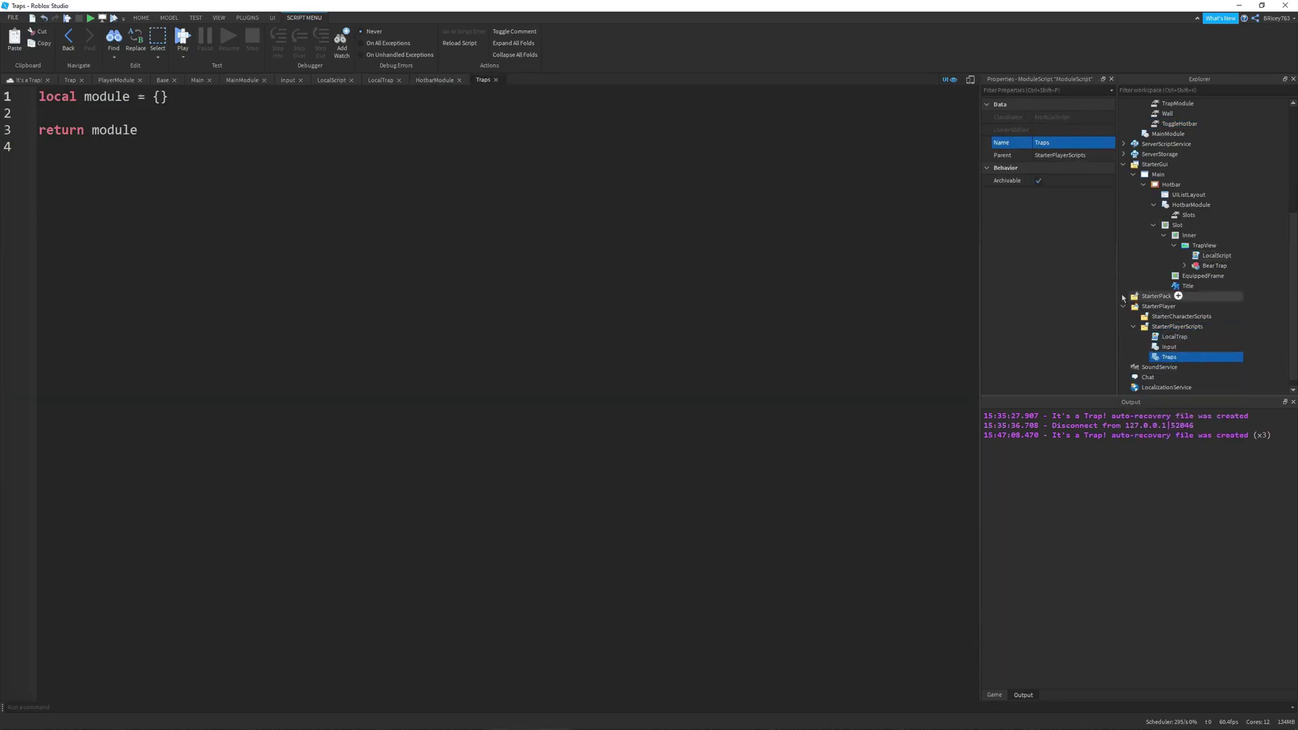
{"action": "double_click", "coordinate": [107, 96]}
{"action": "type", "text": "Traps"}
{"action": "double_click", "coordinate": [114, 129]}
{"action": "type", "text": "Traps"}
Review the trap selection and spawning code at the end of LocalTrap and return to the Traps module.
{"action": "double_click", "coordinate": [1174, 336]}
{"action": "scroll", "coordinate": [517, 212], "scroll_direction": "down", "scroll_amount": 20}
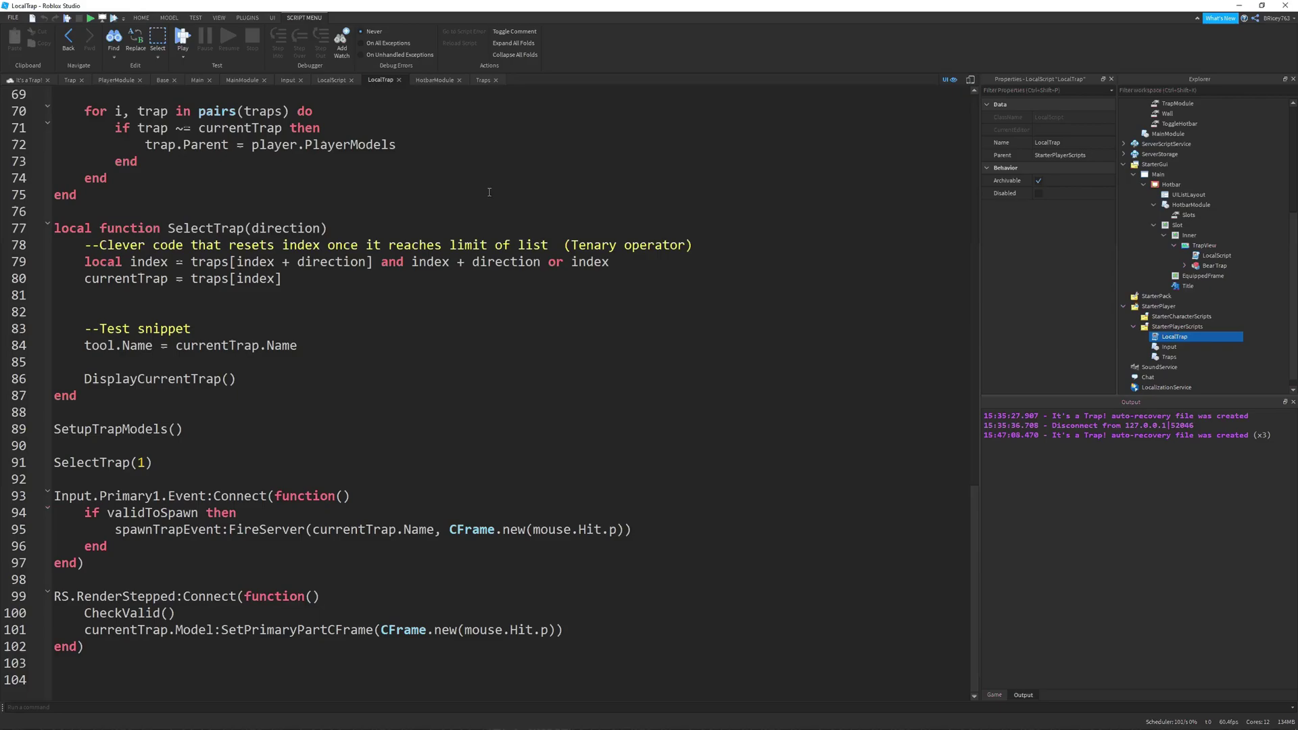
{"action": "double_click", "coordinate": [1169, 357]}
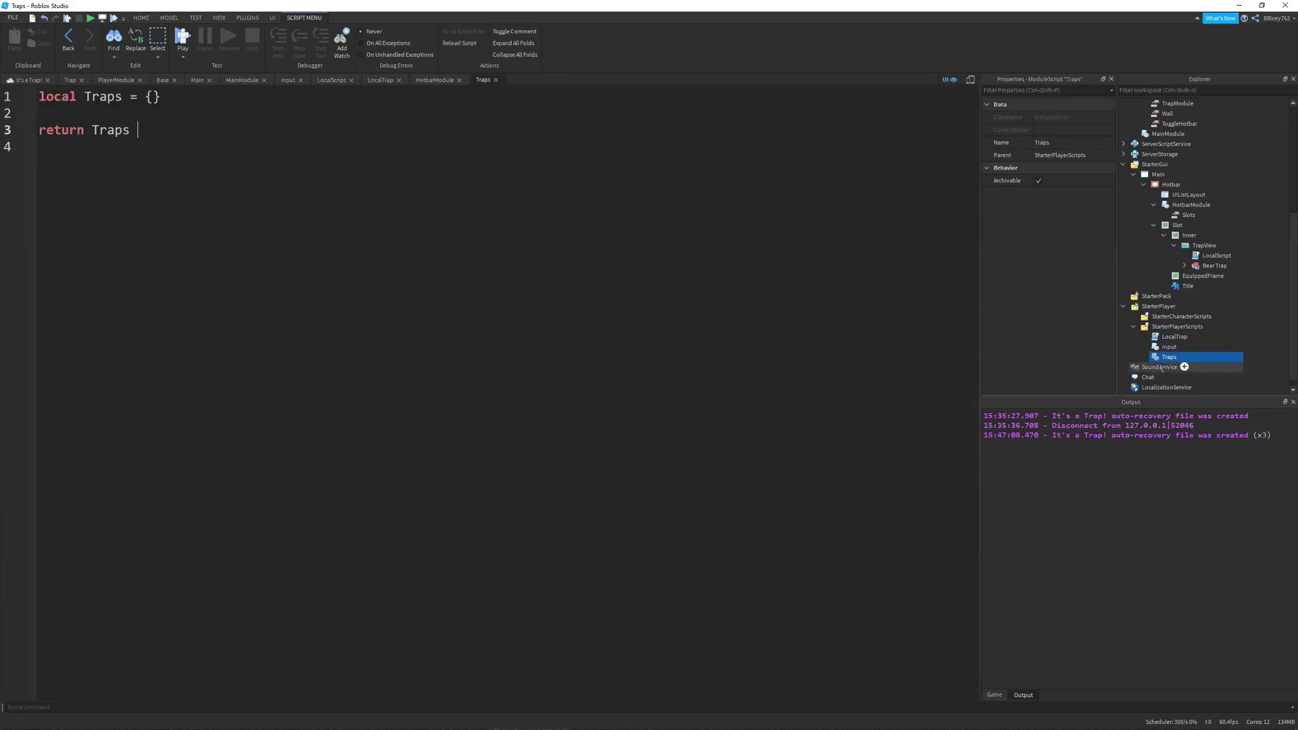
Require ReplicatedStorage.MainModule as Main in the Traps module and create the Traps table with Main:New().
{"action": "left_click", "coordinate": [38, 96]}
{"action": "key", "text": "Return"}
{"action": "key", "text": "Return"}
{"action": "key", "text": "Up"}
{"action": "key", "text": "Up"}
{"action": "type", "text": "local Main  = require(game.ReplicatedStorage.MainModule"}
{"action": "key", "text": "Down"}
{"action": "key", "text": "Down"}
{"action": "key", "text": "BackSpace"}
{"action": "key", "text": "BackSpace"}
{"action": "type", "text": "Main:New()"}
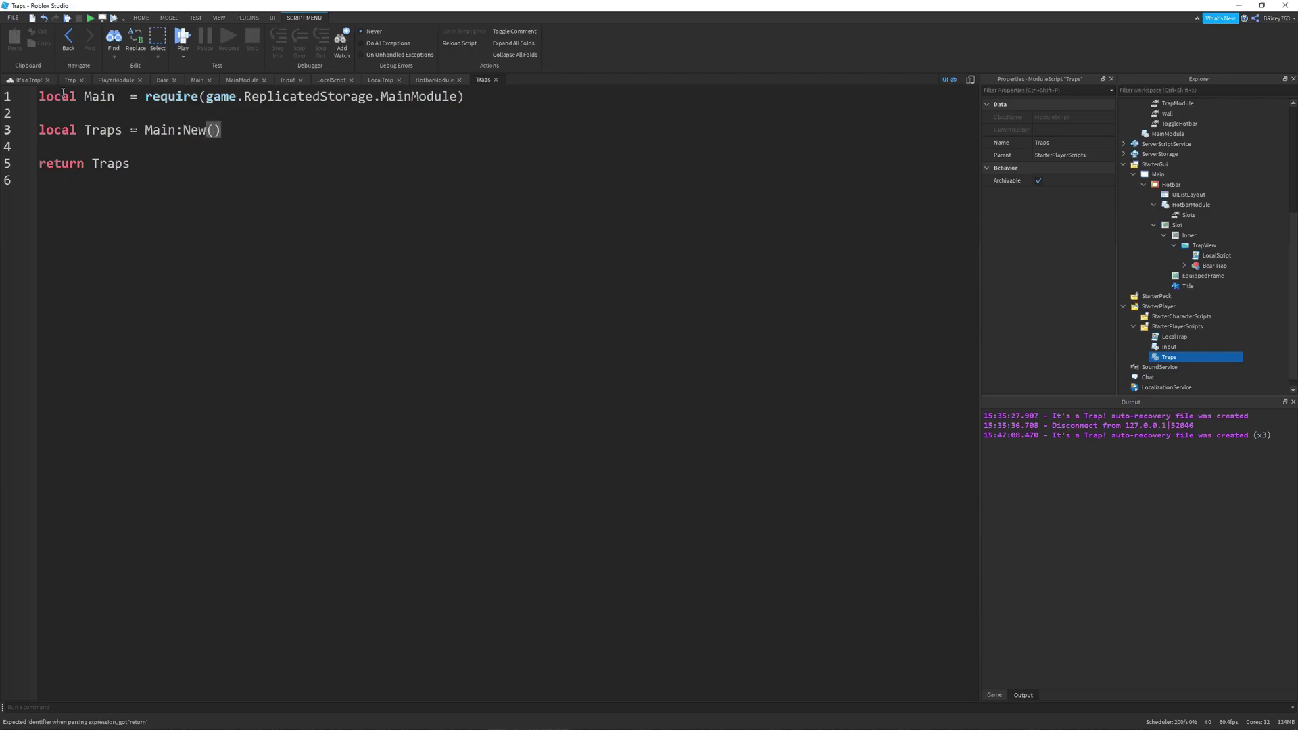
Add empty Traps.Equipped and Traps.Available tables to the Traps module.
{"action": "key", "text": "Return"}
{"action": "key", "text": "Return"}
{"action": "type", "text": "Traps.Equipped = {}"}
{"action": "key", "text": "Return"}
{"action": "key", "text": "Return"}
{"action": "key", "text": "Return"}
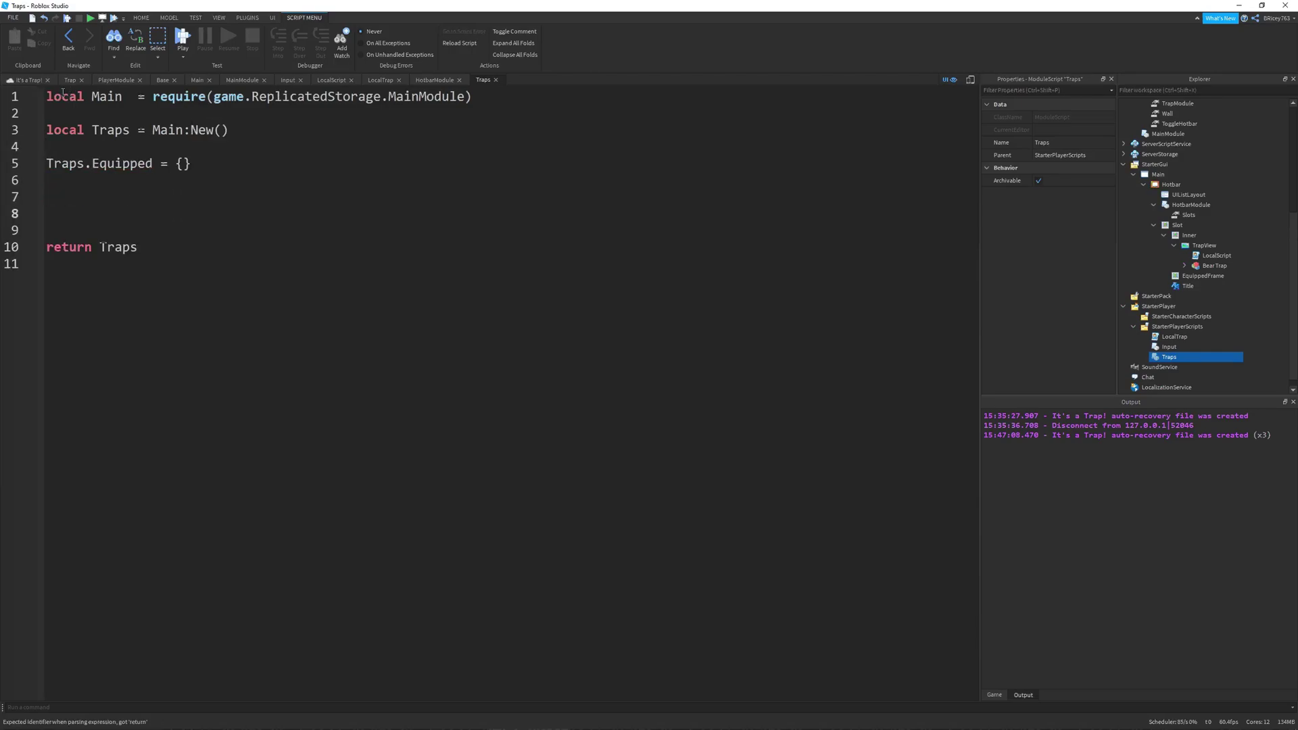
{"action": "type", "text": "Traps.Available = {}"}
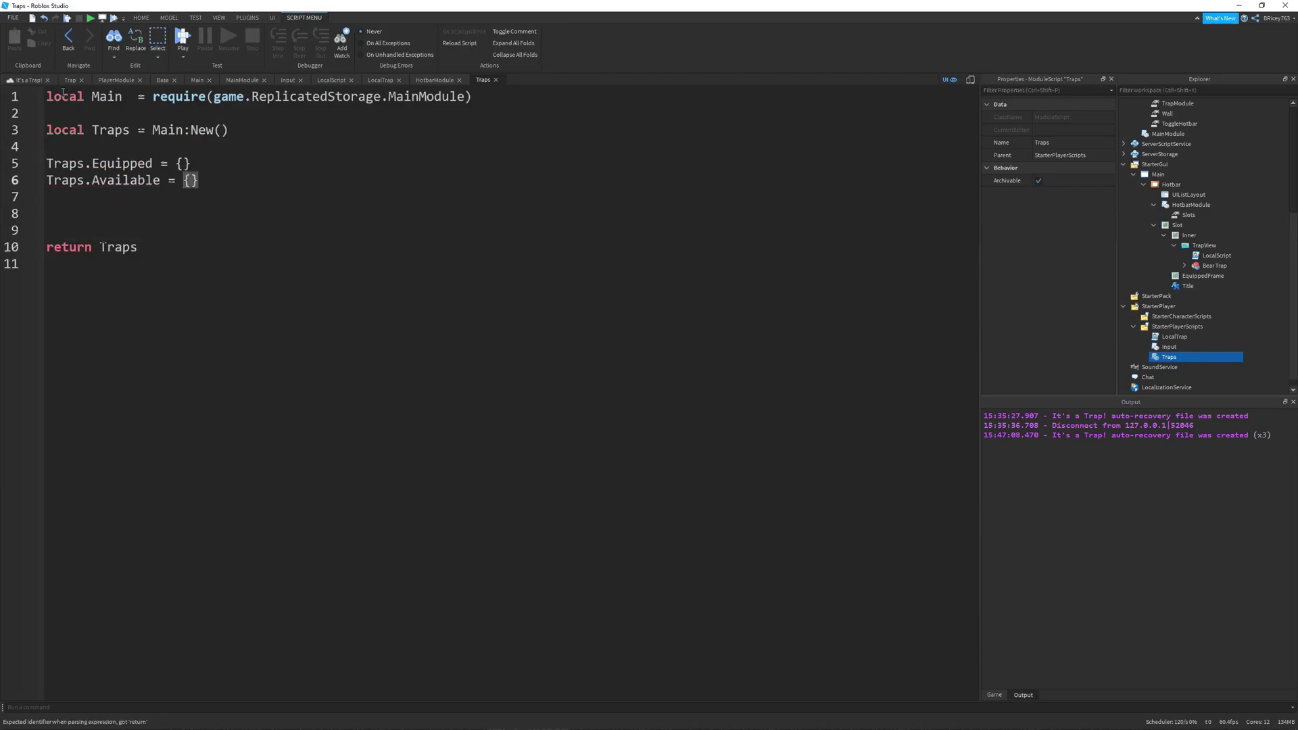
Declare getTraps as Main.Get("GetTraps") above the Equipped and Available tables.
{"action": "key", "text": "Up"}
{"action": "key", "text": "Up"}
{"action": "key", "text": "Return"}
{"action": "key", "text": "Return"}
{"action": "key", "text": "Up"}
{"action": "type", "text": "local getTraps = Main.Get(\"GetTraps\")"}
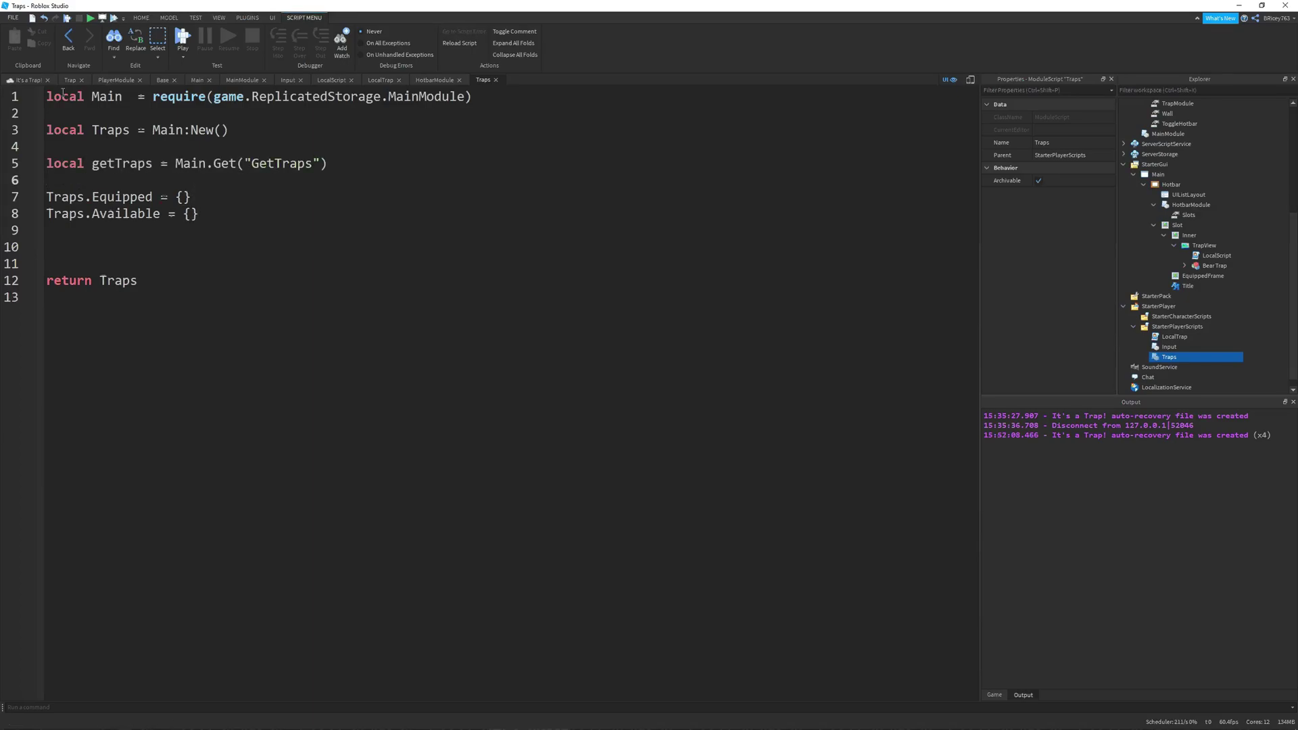
{"action": "key", "text": "Return"}
{"action": "type", "text": "loca"}
{"action": "key", "text": "BackSpace"}
{"action": "key", "text": "BackSpace"}
{"action": "key", "text": "BackSpace"}
{"action": "key", "text": "BackSpace"}
{"action": "key", "text": "BackSpace"}
Call getTraps:InvokeServer for the available traps, and pass trapModule.Current.Name and worldDisplayModule.CurrentCFrame to spawnTrap:FireServer in TrapBase.
{"action": "left_click", "coordinate": [307, 211]}
{"action": "key", "text": "BackSpace"}
{"action": "key", "text": "BackSpace"}
{"action": "type", "text": "getTraps:InvokeServe"}
{"action": "key", "text": "BackSpace"}
{"action": "type", "text": "rver(trapModule.Current.Name, worldDisplayModule.CurrentCFrame"}
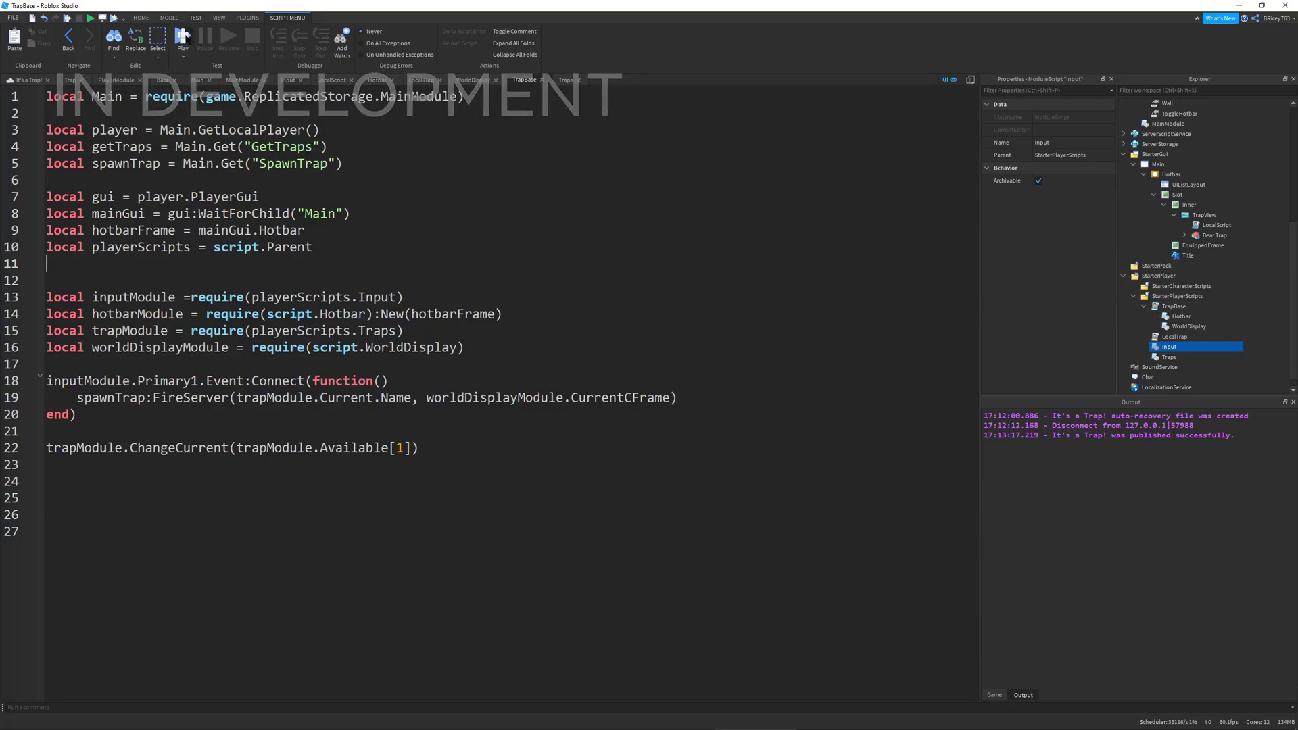
Start a playtest, place a bear trap on the brick platform to test the new spawning code, and stop the playtest.
{"action": "key", "text": "F5"}
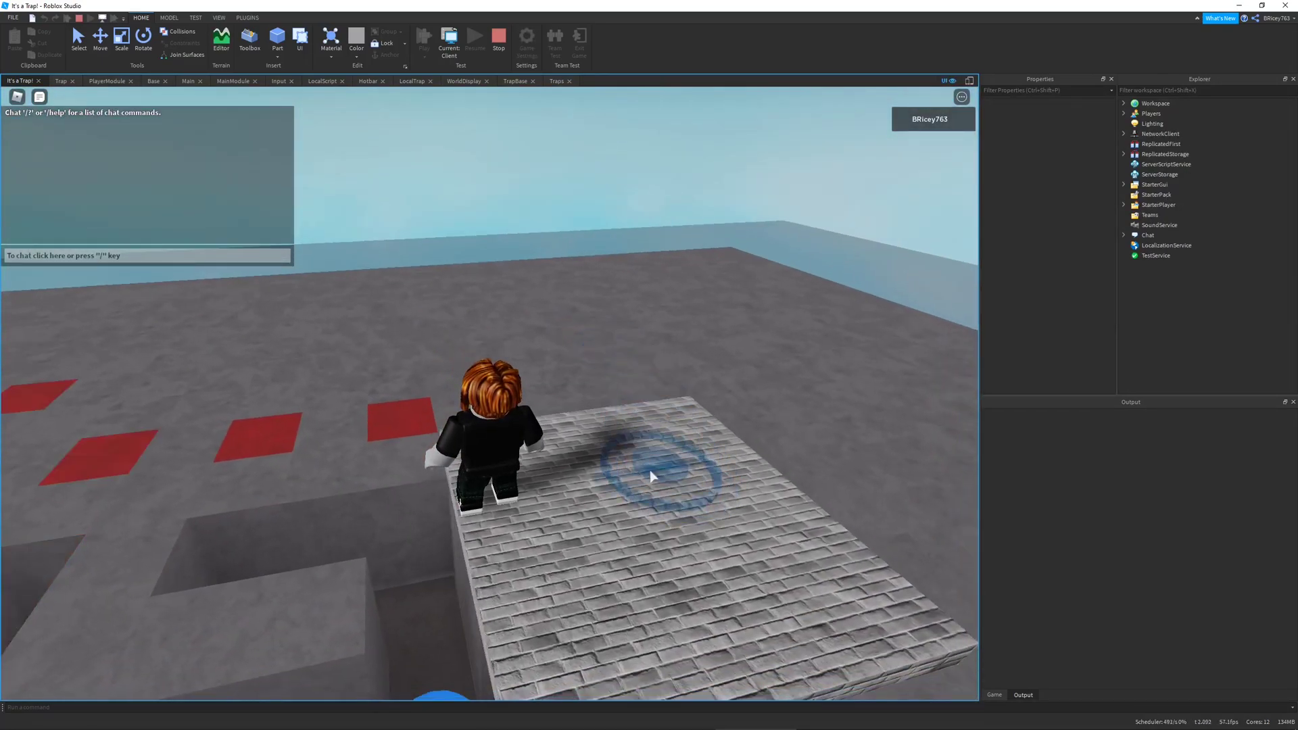
{"action": "left_click", "coordinate": [636, 444]}
{"action": "right_click_drag", "start_coordinate": [639, 425], "coordinate": [640, 425]}
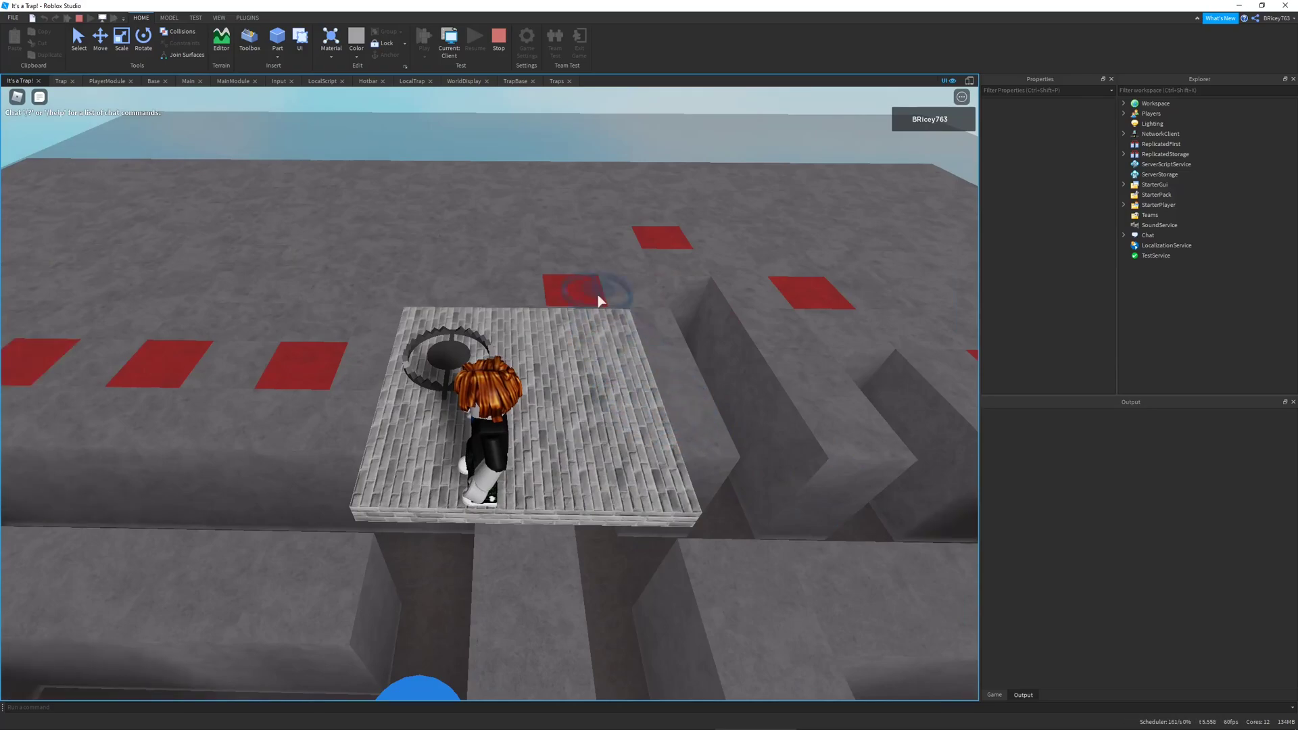
{"action": "left_click", "coordinate": [499, 40]}
Turn on Visible for the Slot image label inside the Hotbar frame.
{"action": "right_click_drag", "start_coordinate": [755, 362], "coordinate": [755, 362]}
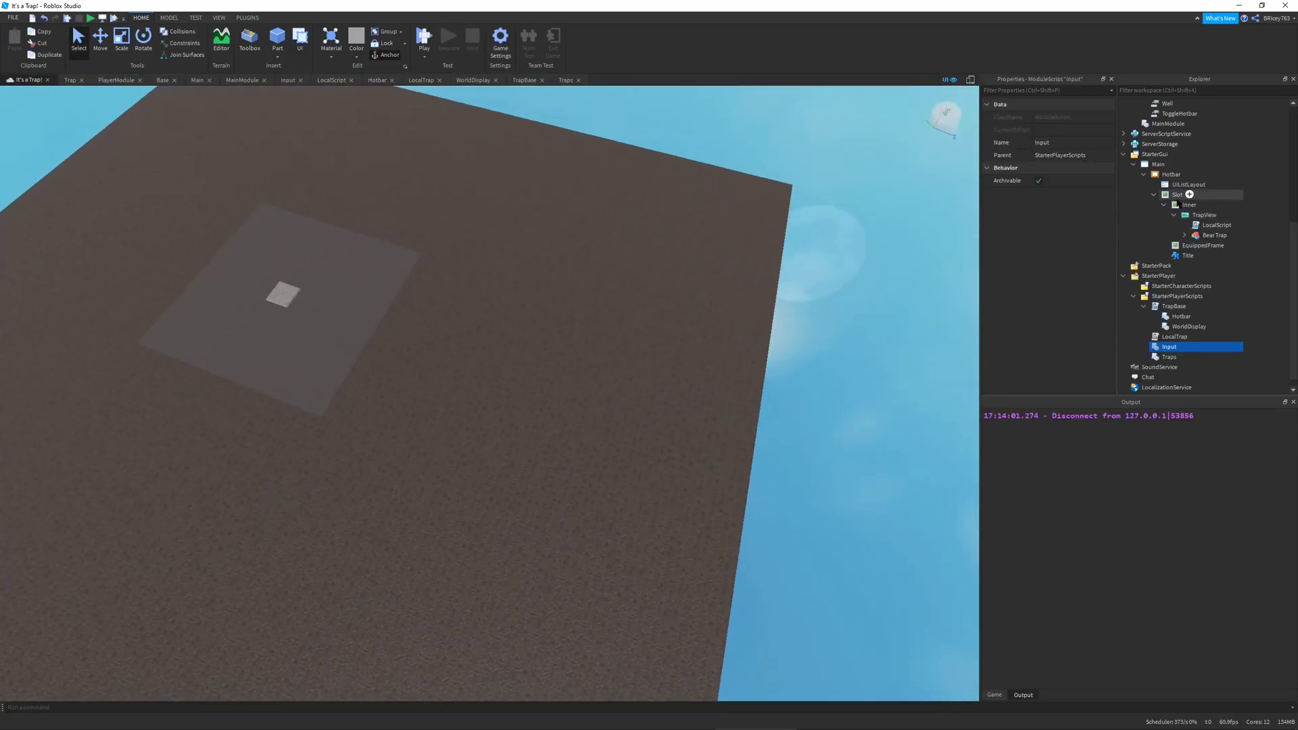
{"action": "left_click", "coordinate": [1171, 174]}
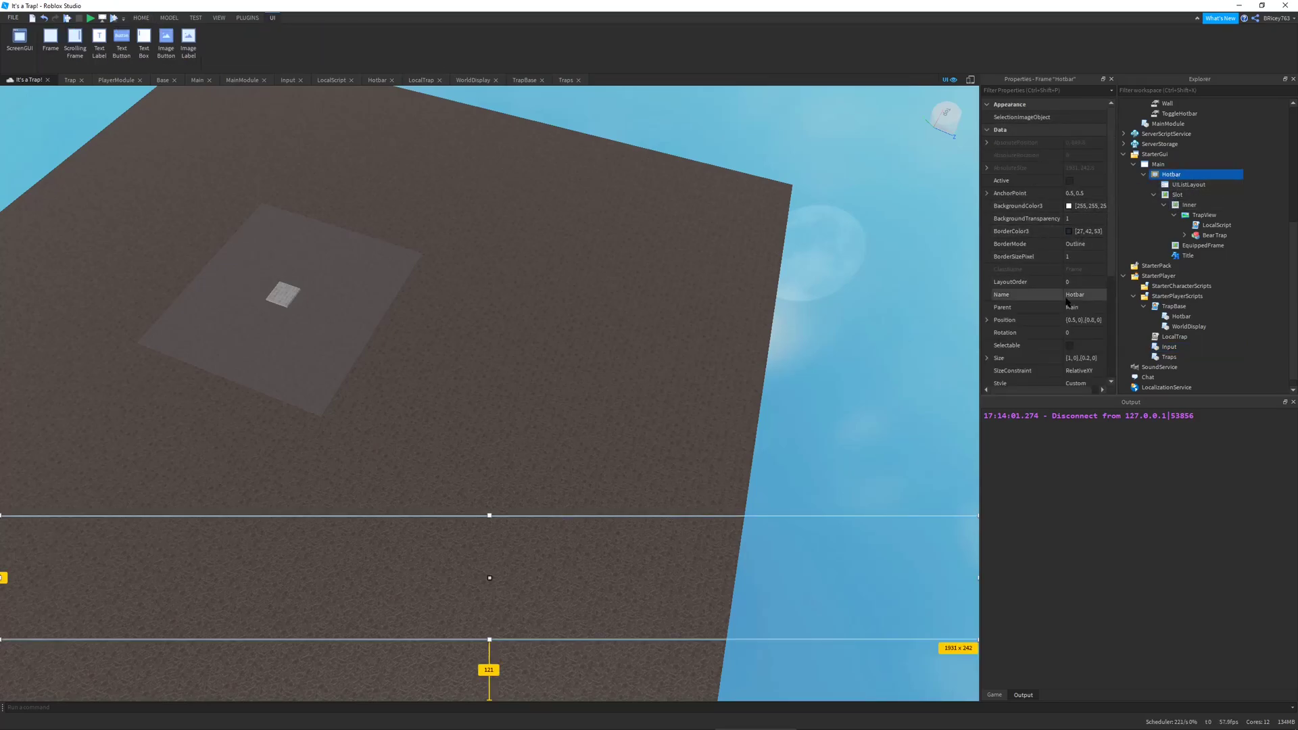
{"action": "scroll", "coordinate": [1068, 305], "scroll_direction": "down", "scroll_amount": 2}
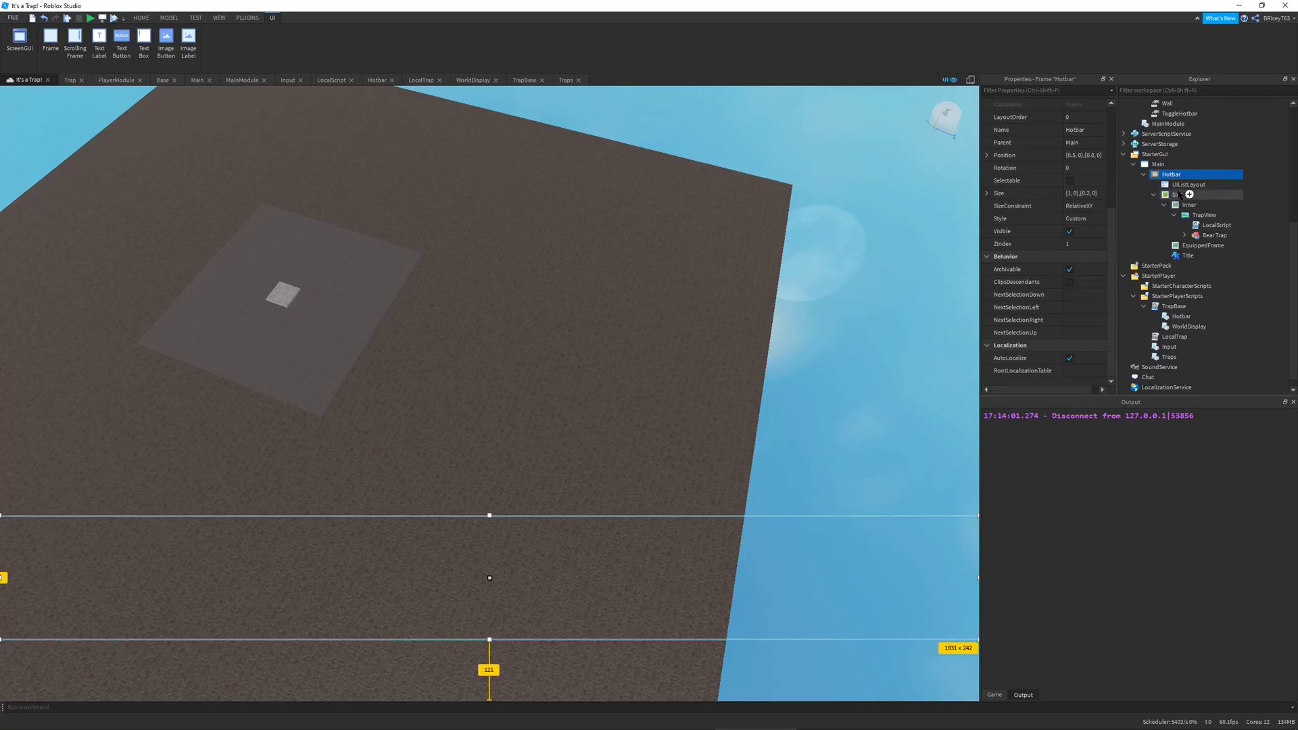
{"action": "left_click", "coordinate": [1180, 195]}
{"action": "left_click", "coordinate": [1062, 218]}
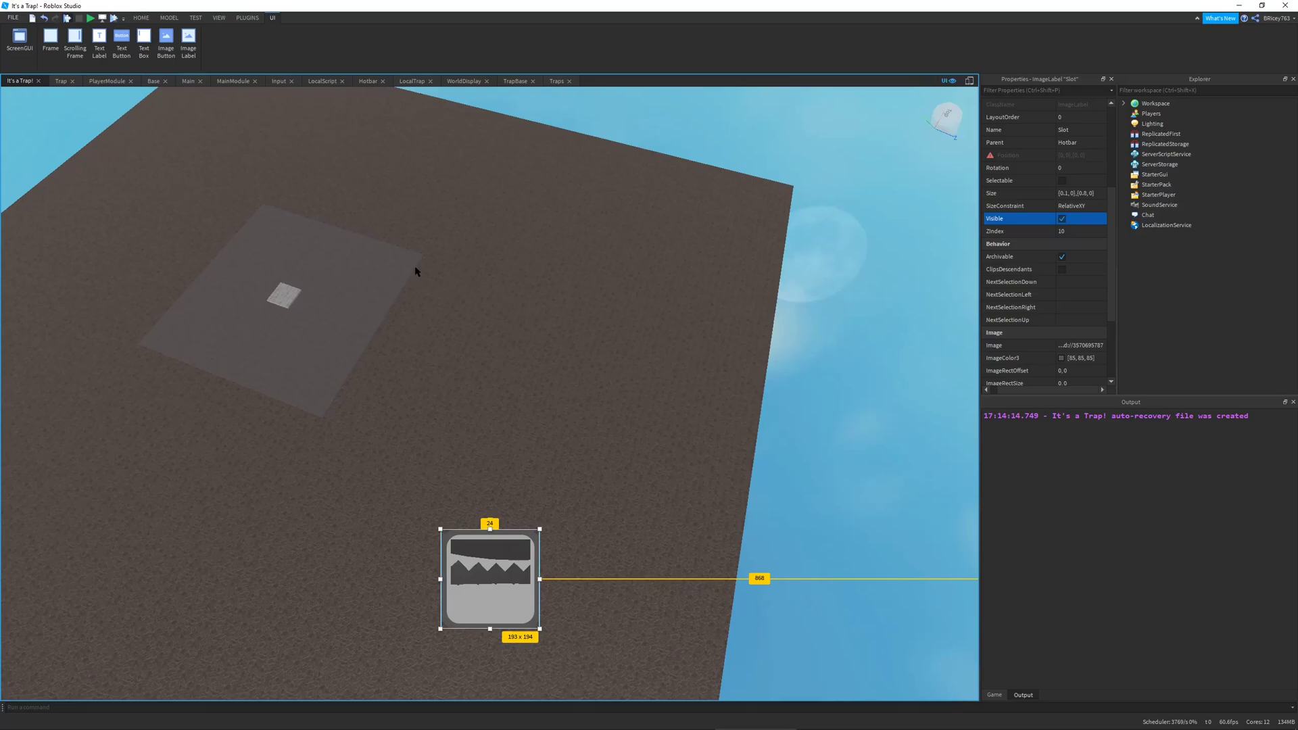
Playtest the hotbar slot display, stop the playtest and turn off Visible for the Slot image label.
{"action": "key", "text": "F5"}
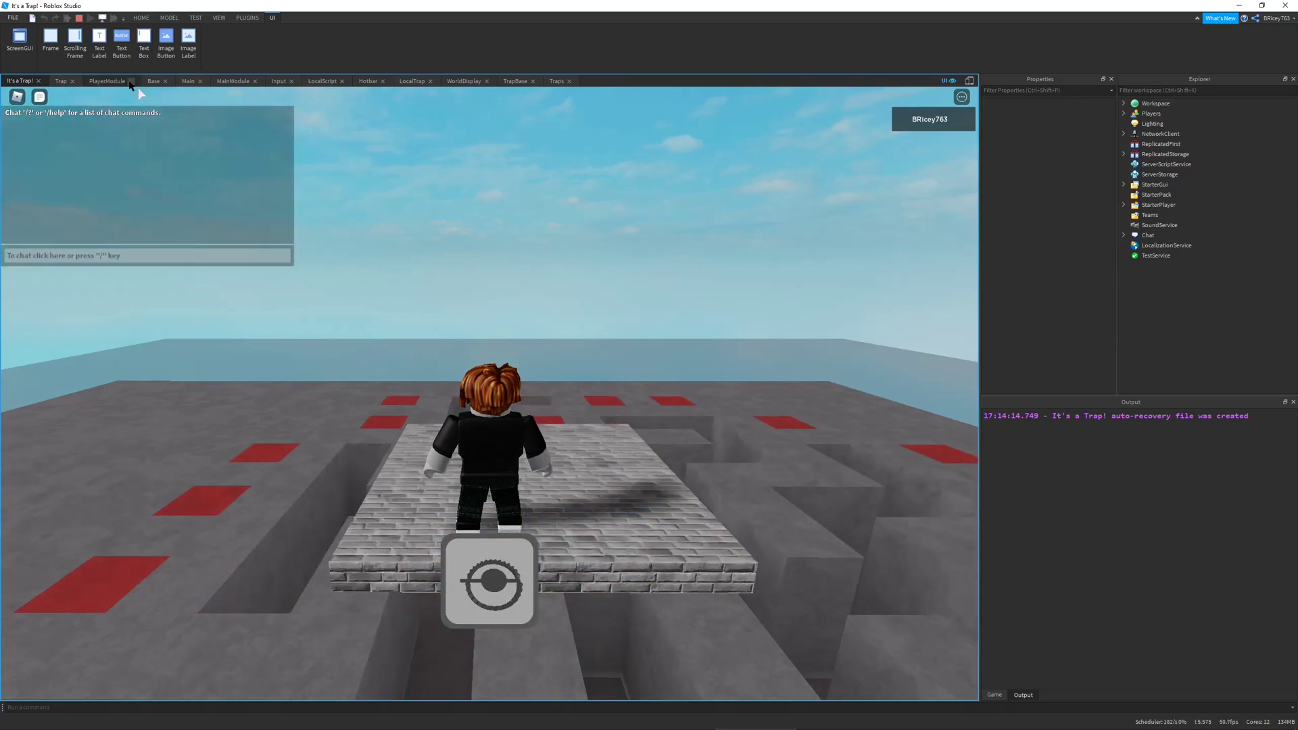
{"action": "left_click", "coordinate": [79, 18]}
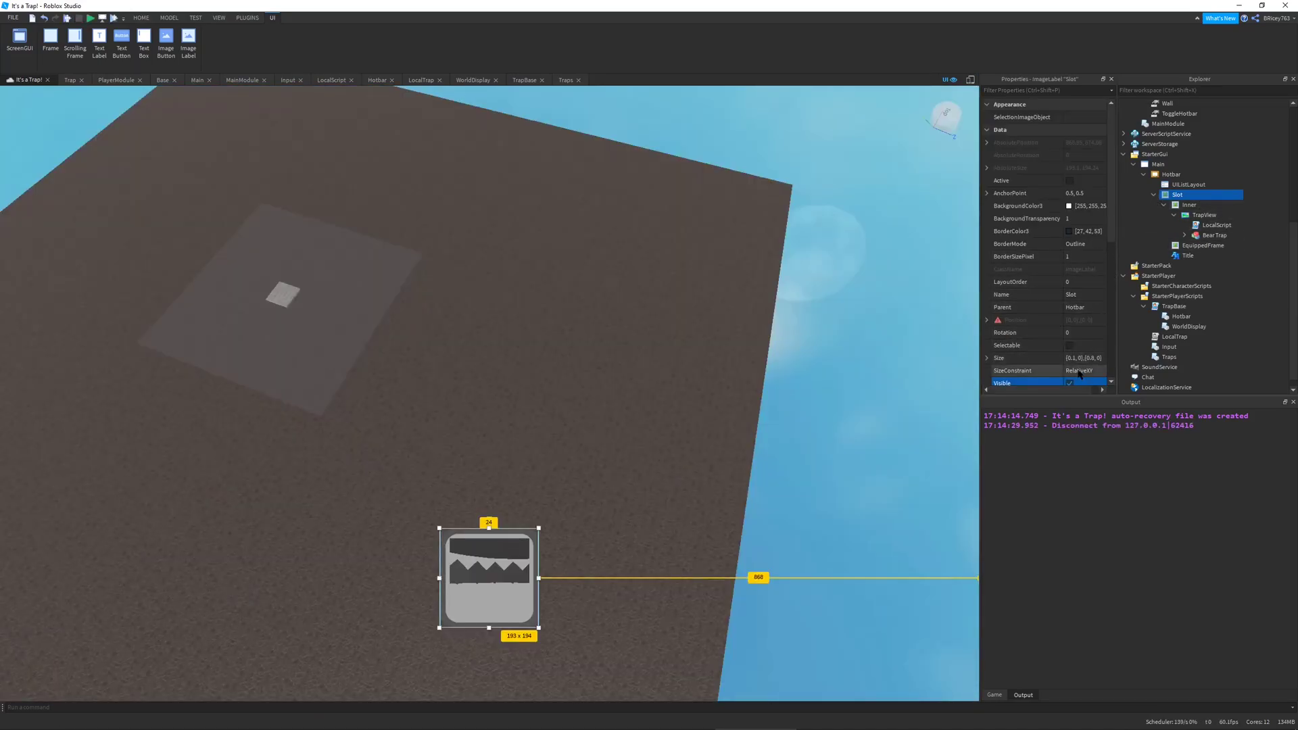
{"action": "left_click", "coordinate": [1075, 383]}
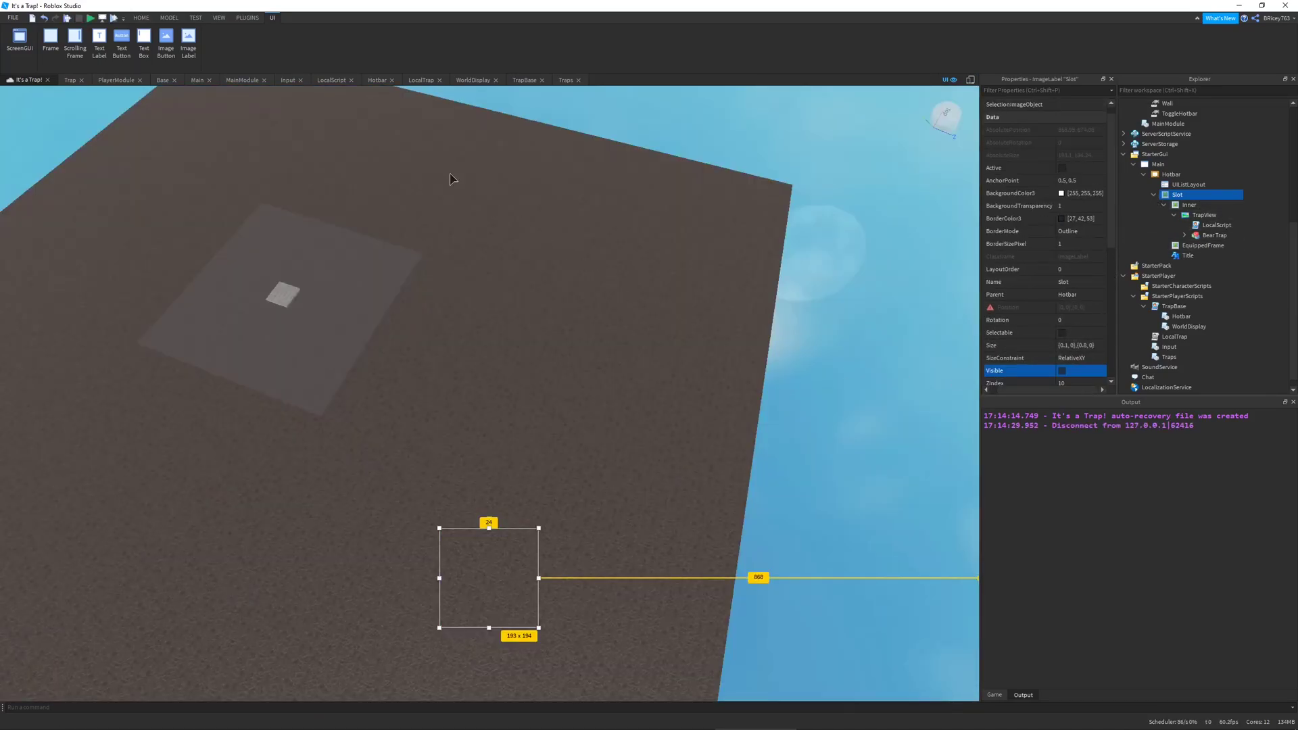
Open the Traps module and the TrapBase script for review.
{"action": "left_click", "coordinate": [565, 80]}
{"action": "left_click", "coordinate": [524, 80]}
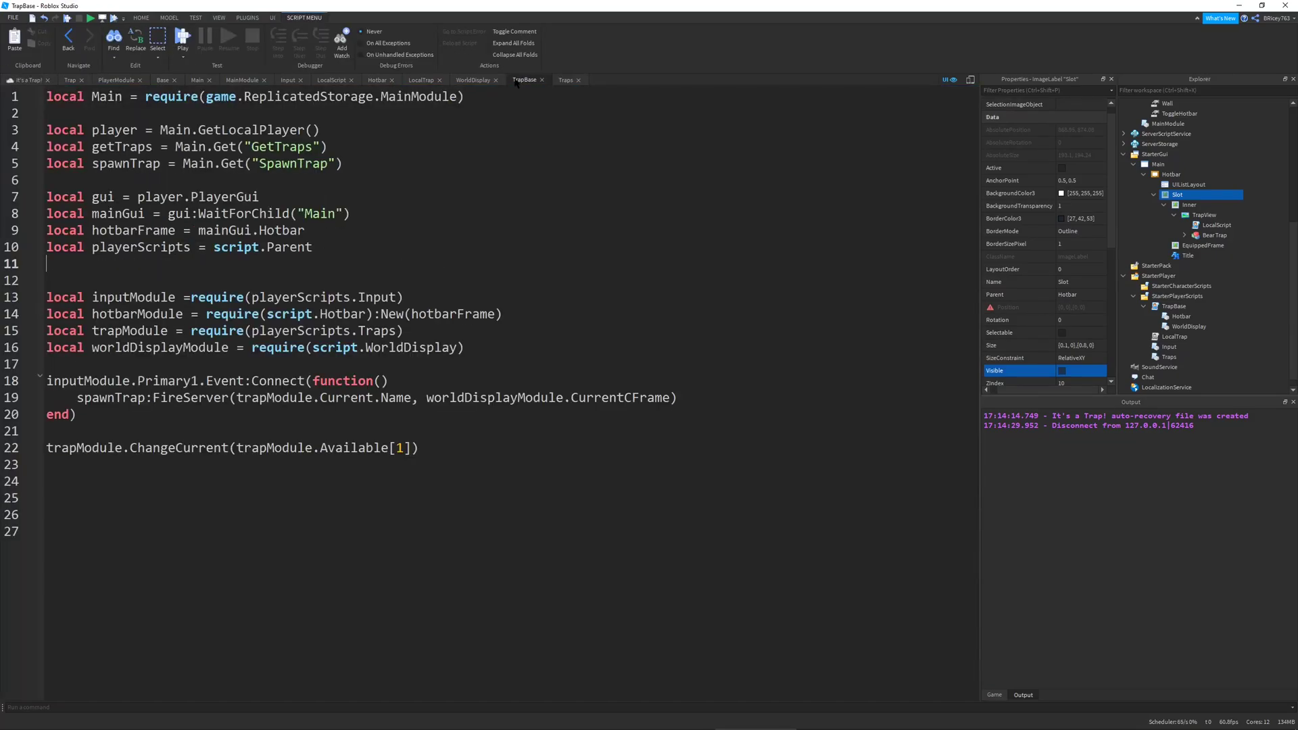
Review the WorldDisplay module's code, from its trap setup functions through validation, positioning and render-stepped connections.
{"action": "left_click", "coordinate": [475, 80]}
{"action": "scroll", "coordinate": [459, 275], "scroll_direction": "down", "scroll_amount": 18}
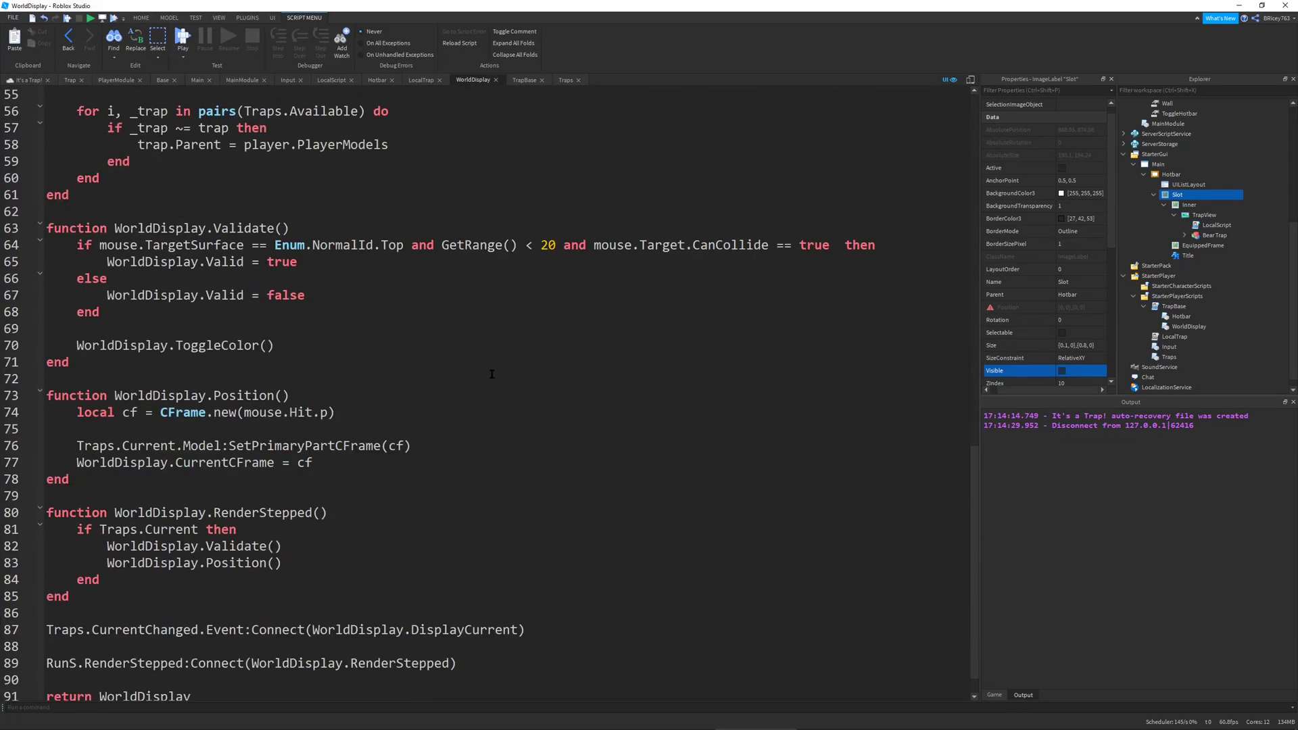
{"action": "scroll", "coordinate": [491, 373], "scroll_direction": "down", "scroll_amount": 1}
{"action": "scroll", "coordinate": [517, 225], "scroll_direction": "up", "scroll_amount": 15}
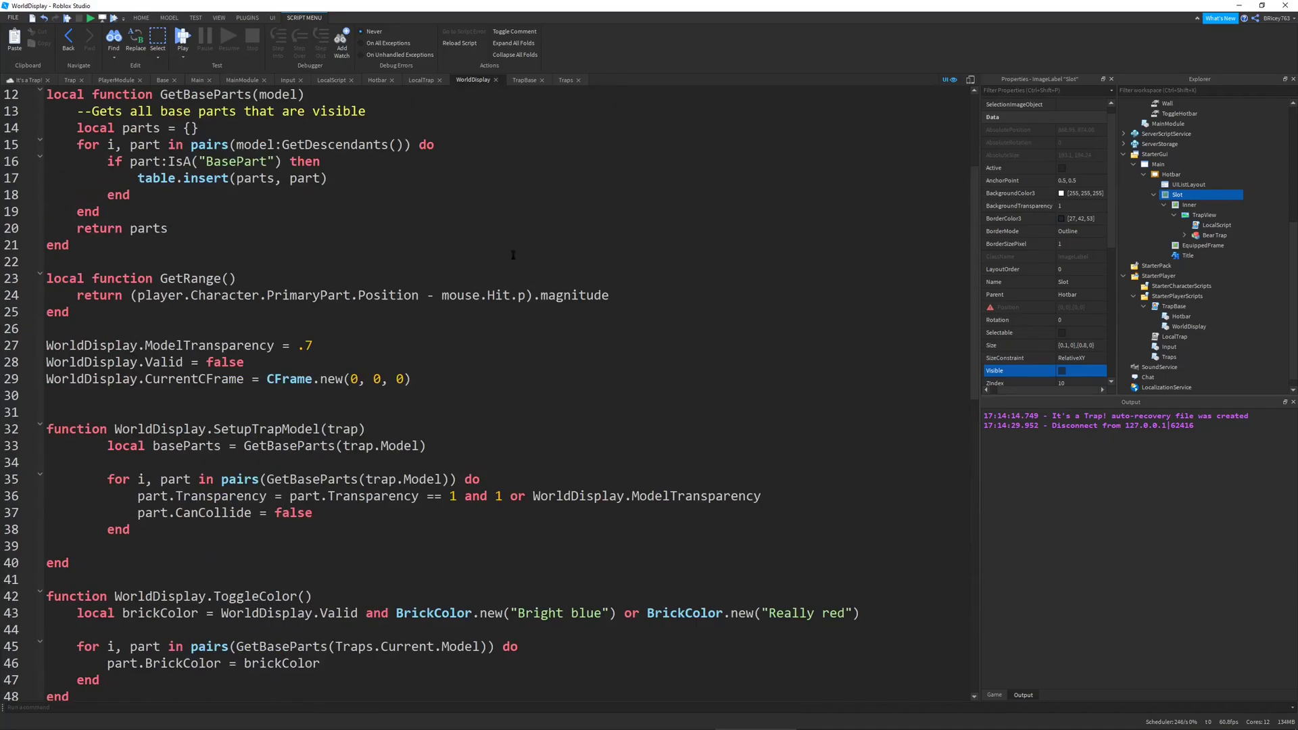
Examine TrapBase's Primary1 input connection that fires spawnTrap and its trapModule.ChangeCurrent call.
{"action": "left_click", "coordinate": [512, 80]}
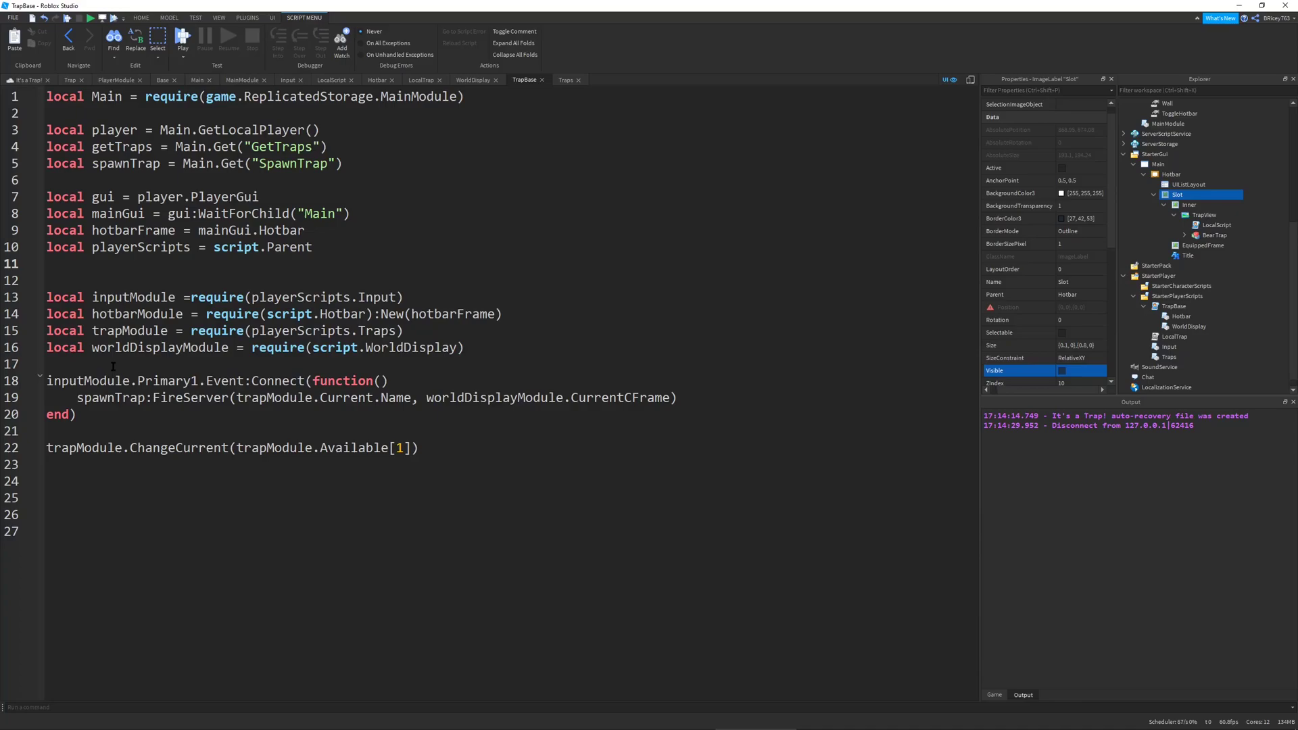
{"action": "left_click_drag", "start_coordinate": [88, 381], "coordinate": [146, 397]}
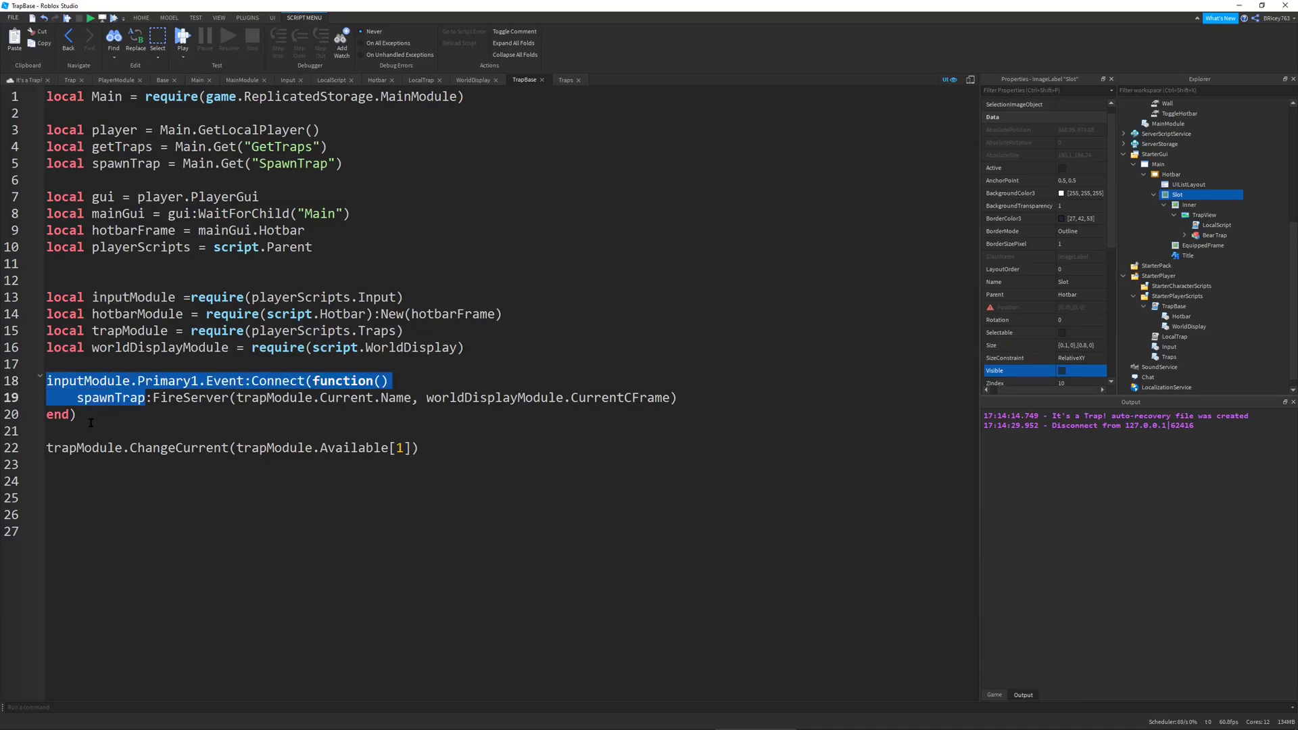
{"action": "left_click", "coordinate": [90, 423]}
{"action": "triple_click", "coordinate": [100, 446]}
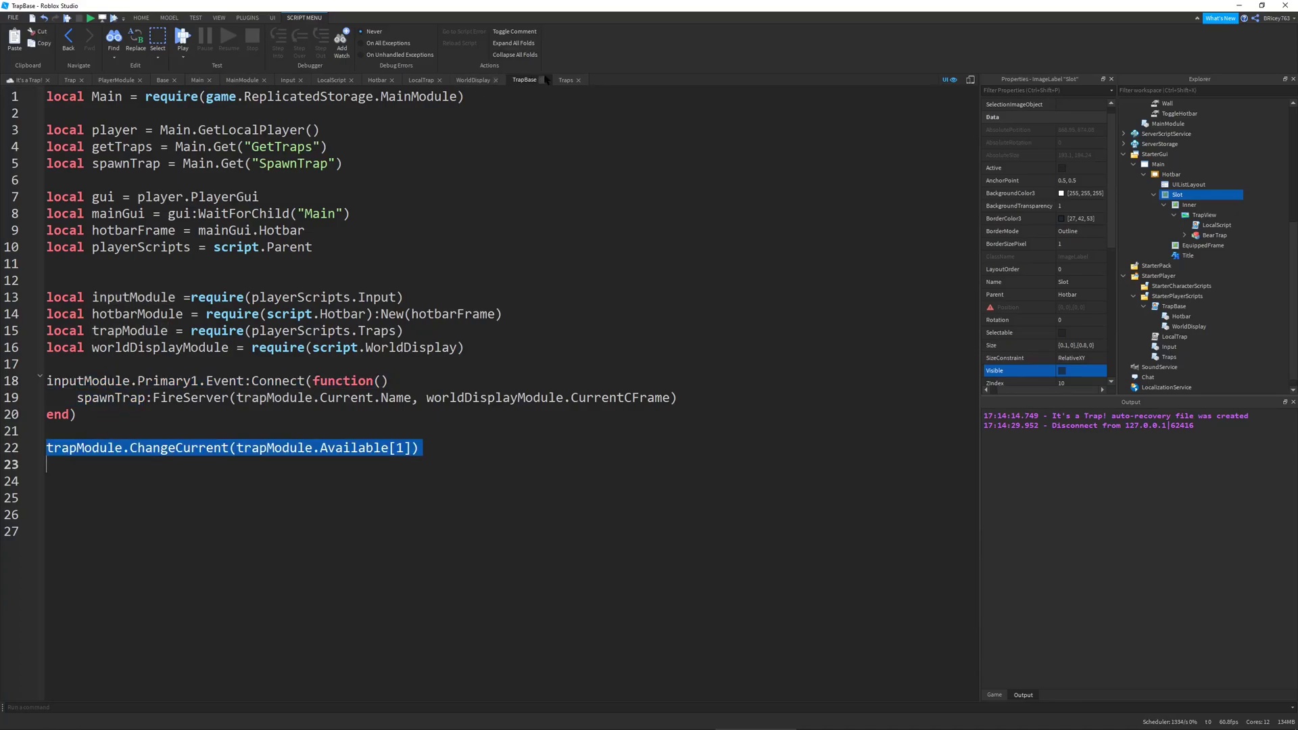
Examine the Max, Equipped, Available, Current and CurrentChanged definitions in the Traps module.
{"action": "left_click", "coordinate": [565, 80]}
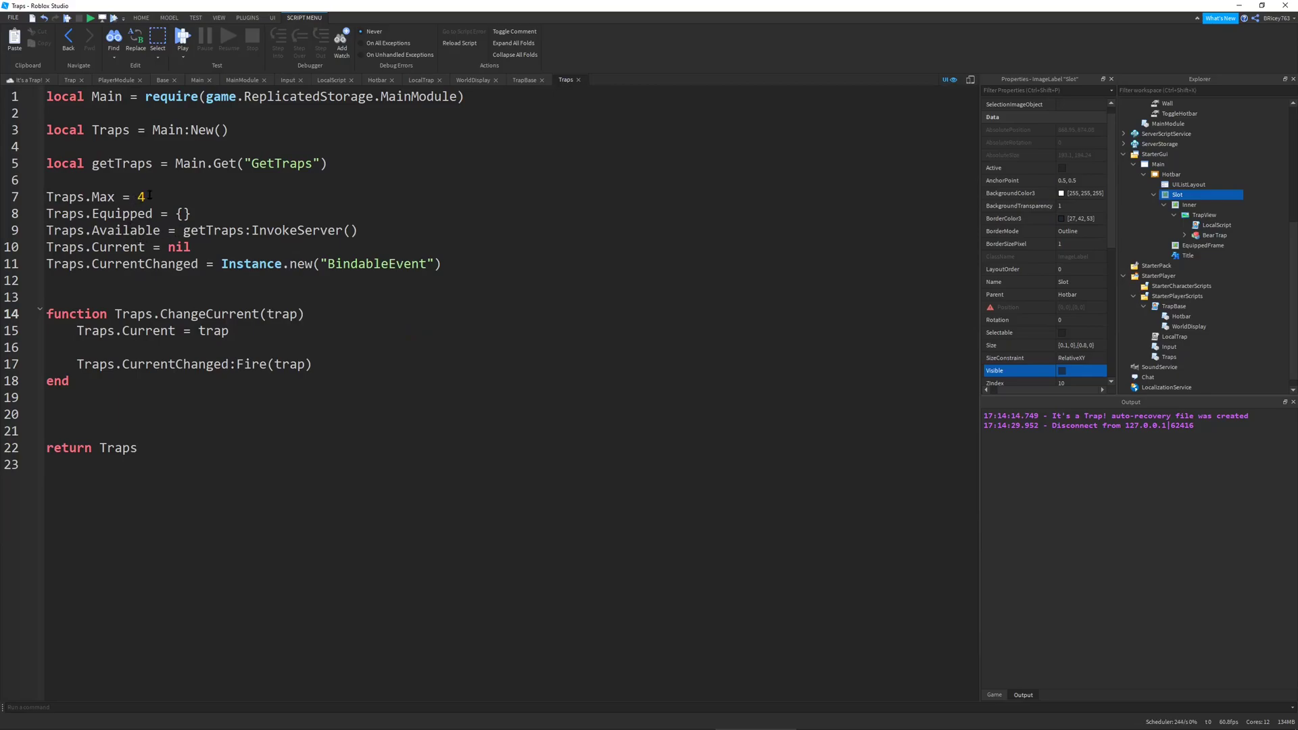
{"action": "left_click_drag", "start_coordinate": [150, 195], "coordinate": [51, 196]}
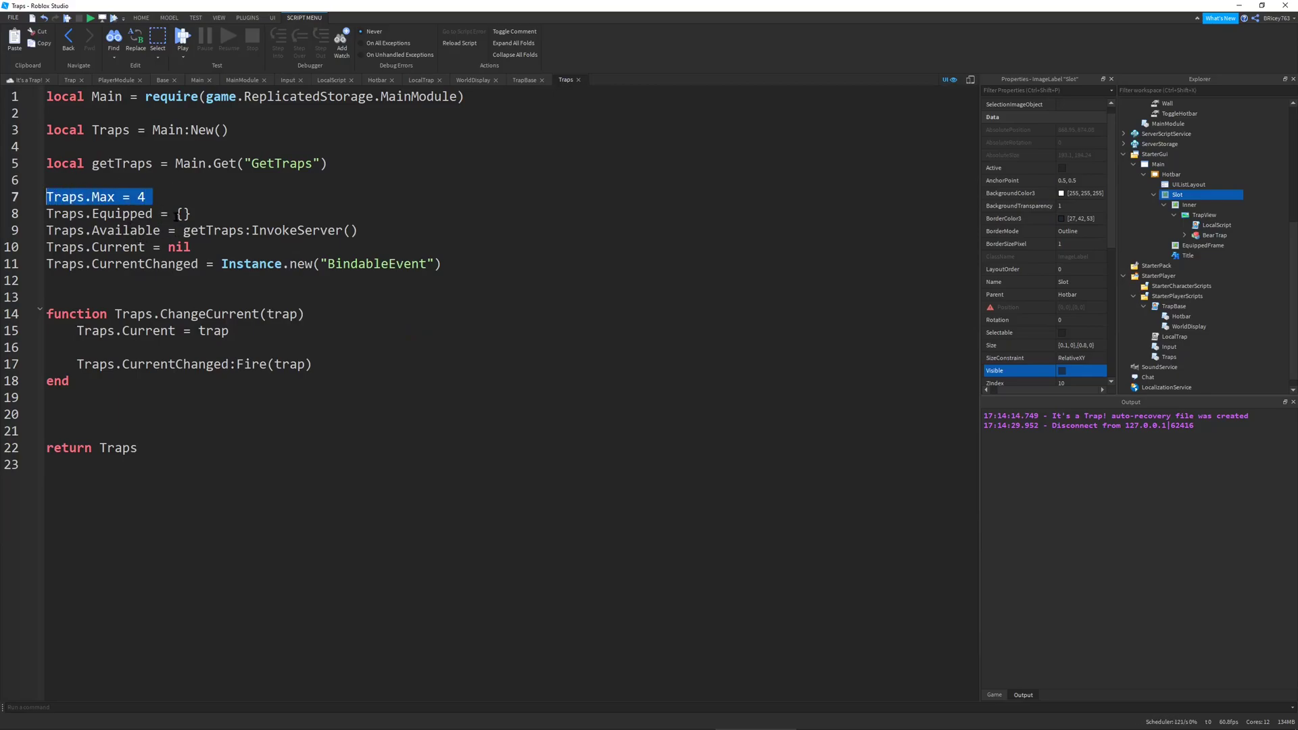
{"action": "left_click_drag", "start_coordinate": [191, 214], "coordinate": [50, 214]}
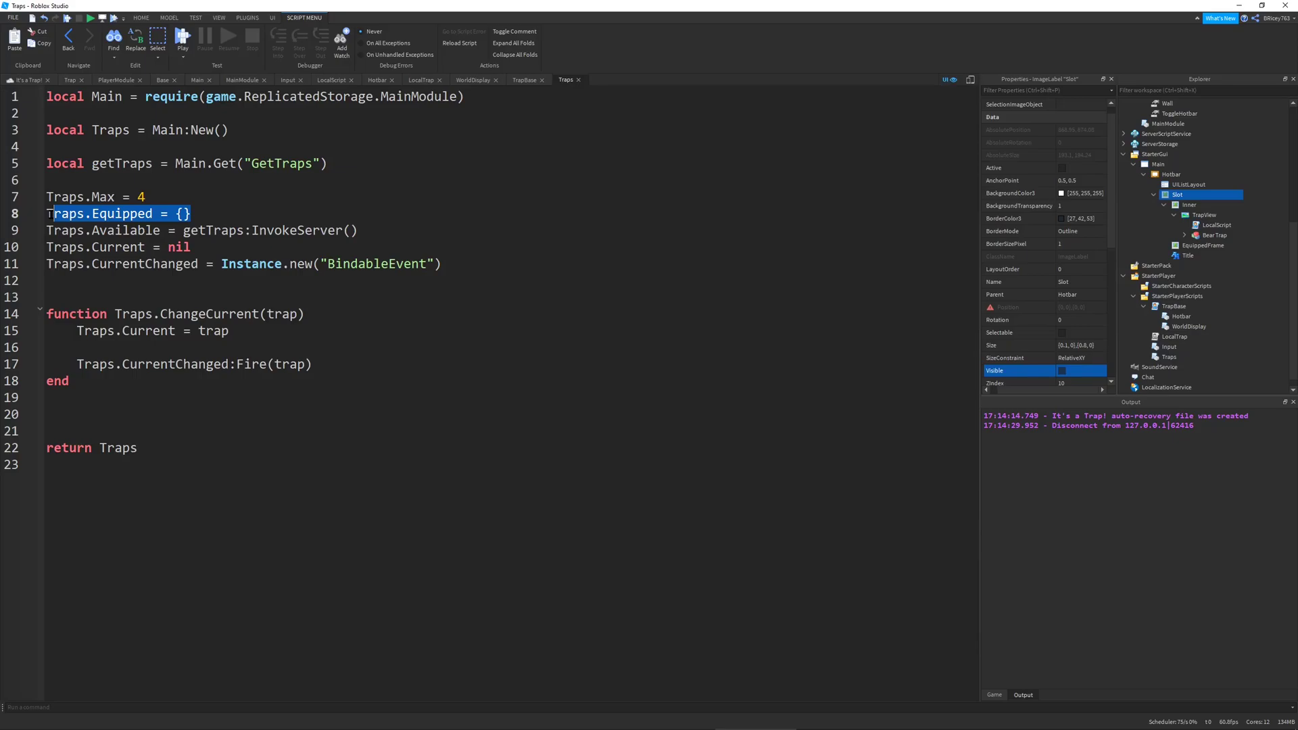
{"action": "triple_click", "coordinate": [260, 230]}
{"action": "triple_click", "coordinate": [216, 247]}
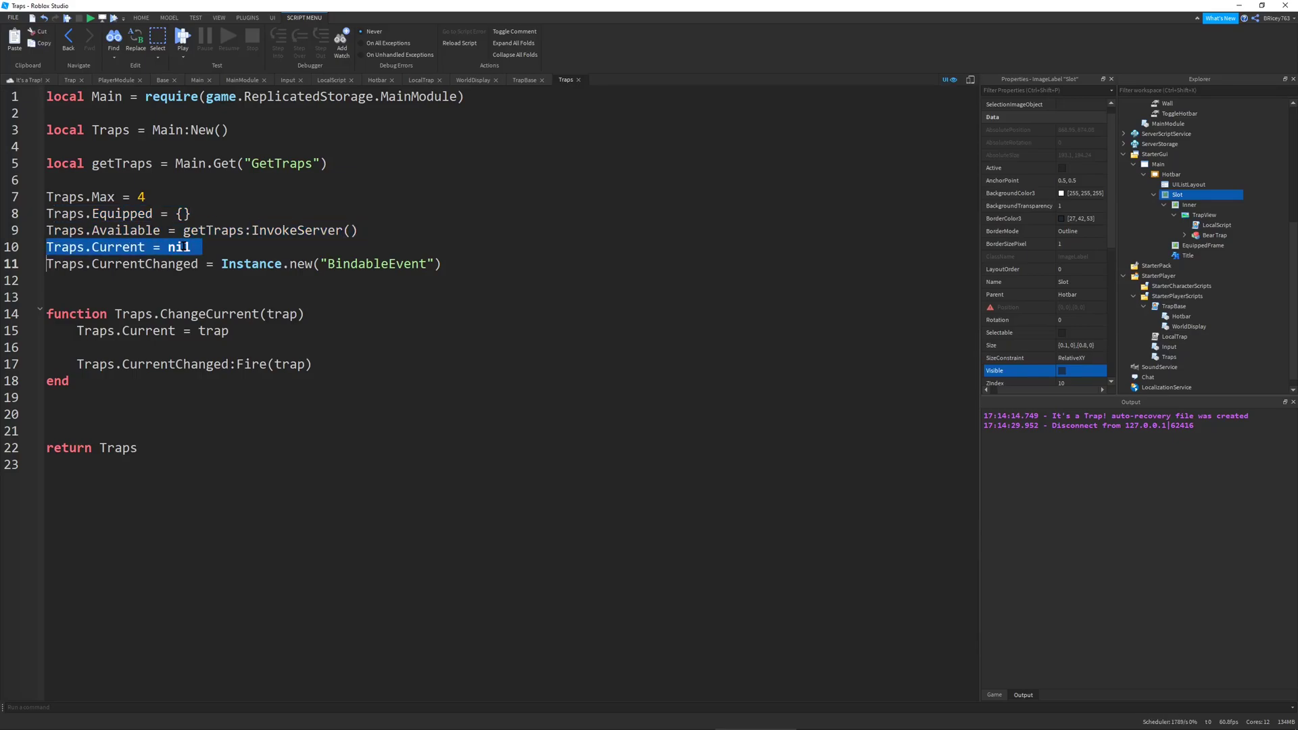
{"action": "triple_click", "coordinate": [212, 263]}
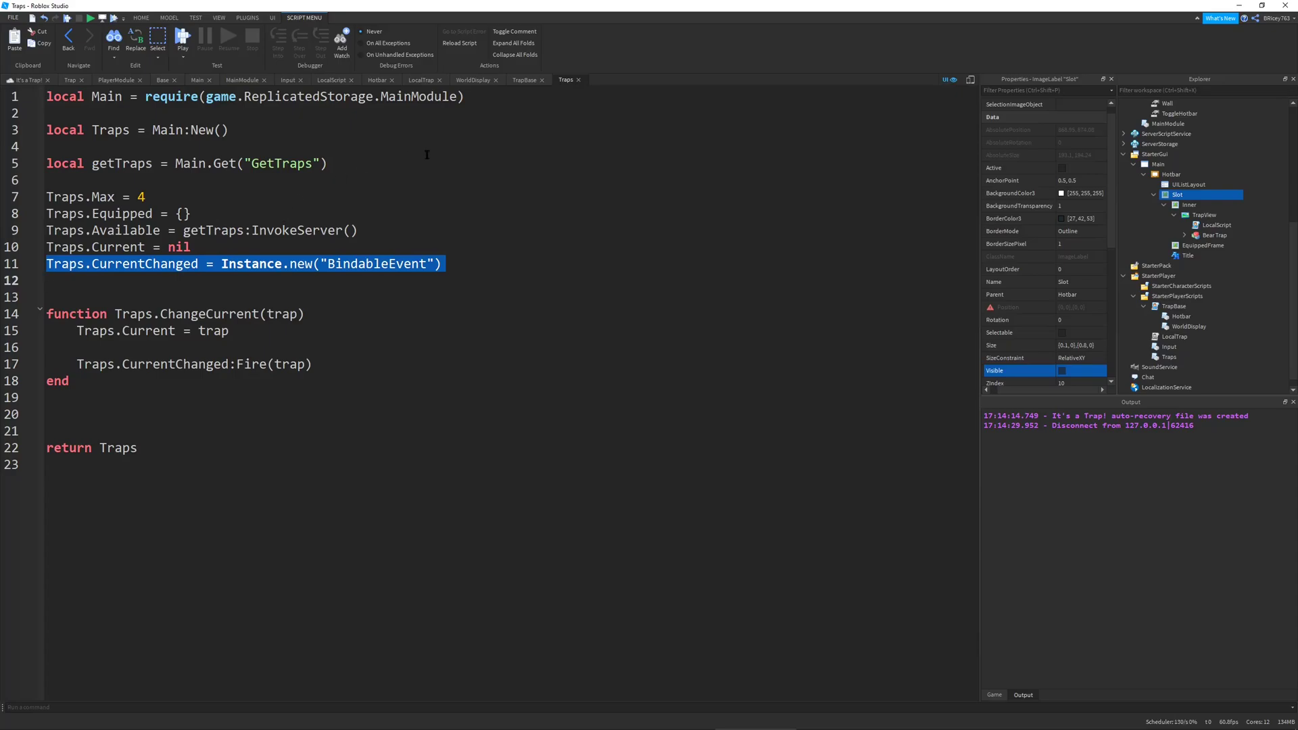
Review the LocalTrap script from start to end, check its properties in StarterPlayerScripts and close the script.
{"action": "left_click", "coordinate": [420, 80]}
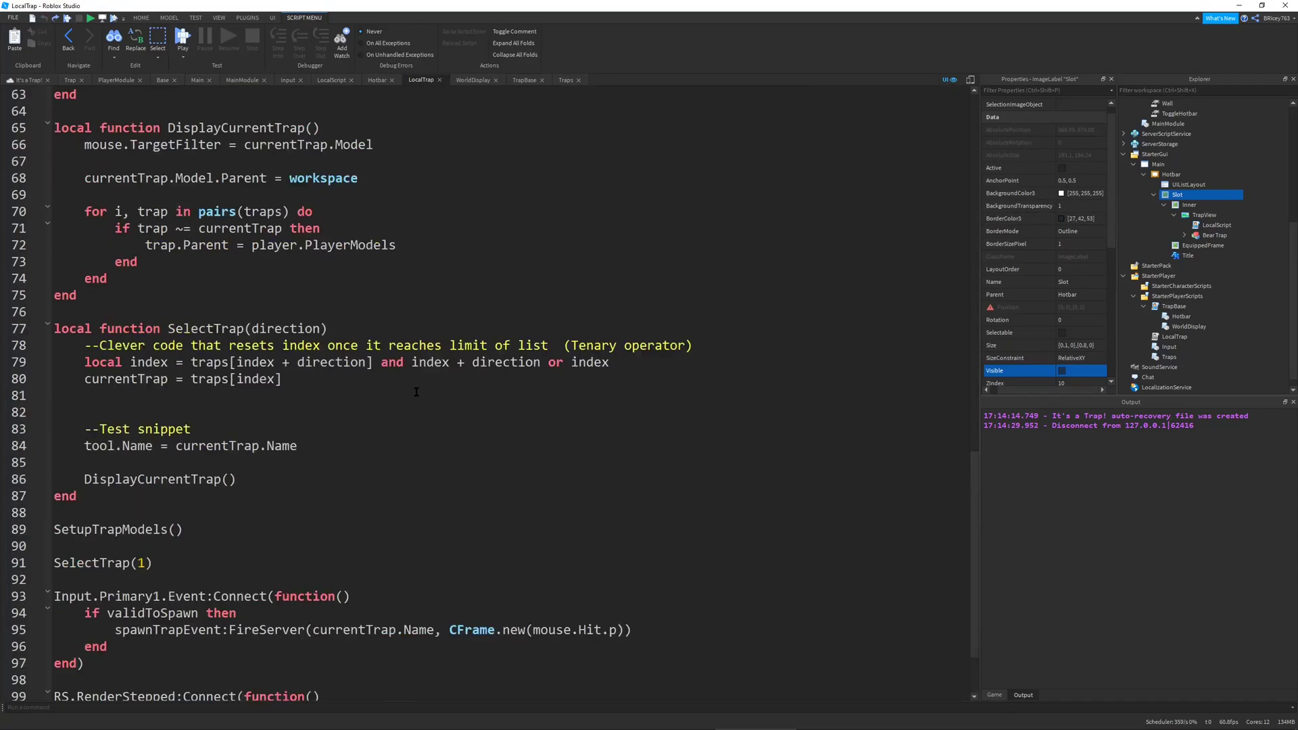
{"action": "scroll", "coordinate": [415, 384], "scroll_direction": "up", "scroll_amount": 20}
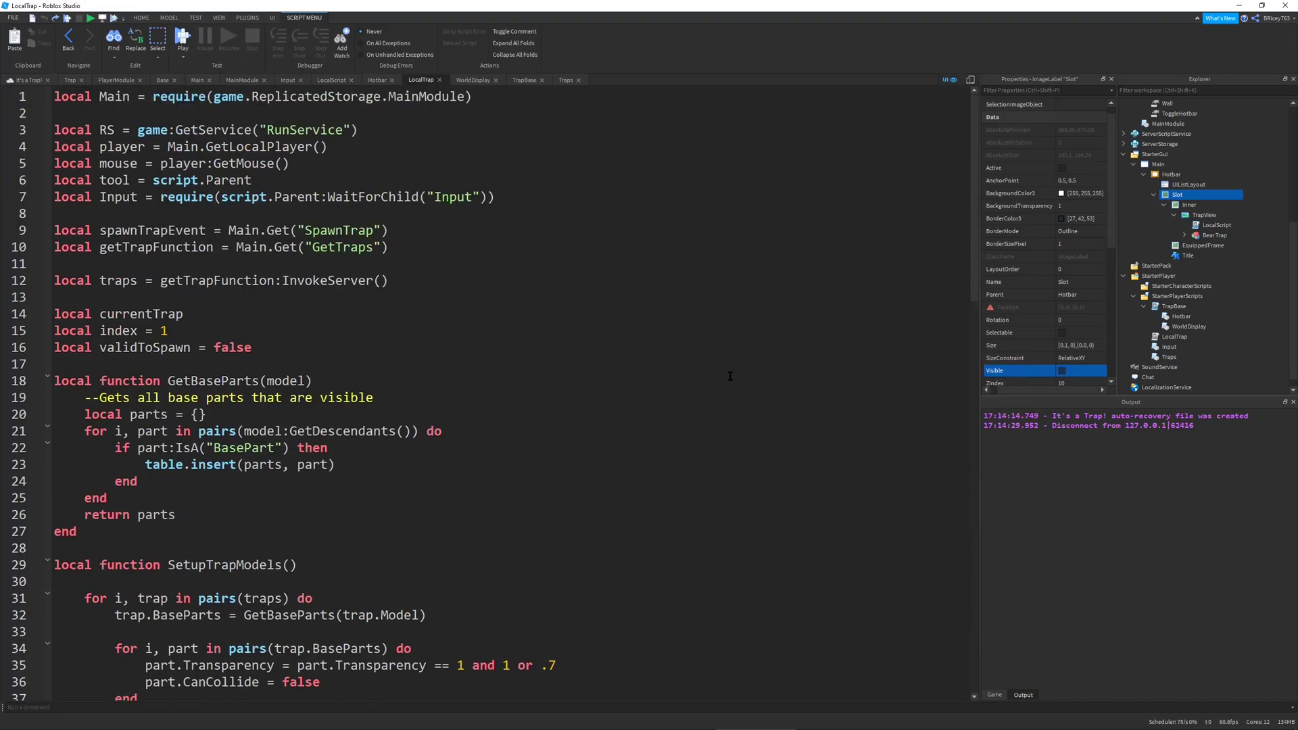
{"action": "scroll", "coordinate": [730, 376], "scroll_direction": "down", "scroll_amount": 20}
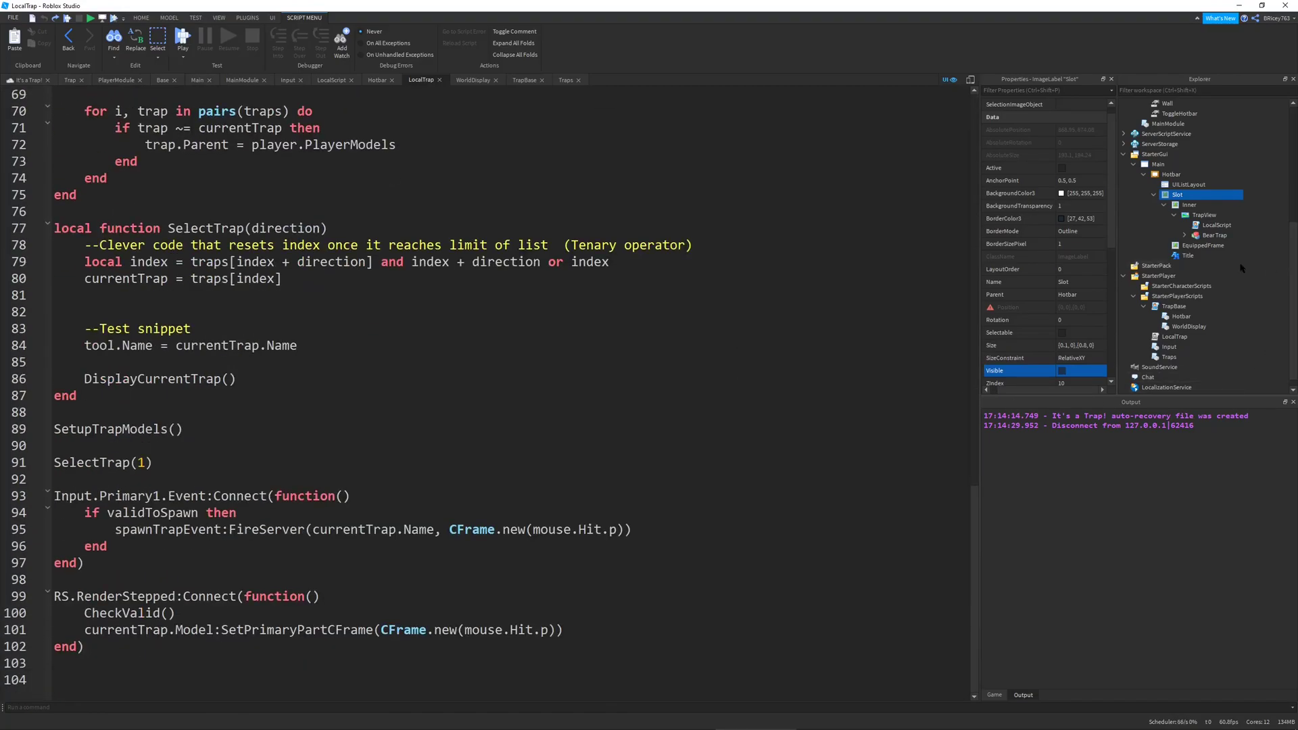
{"action": "left_click", "coordinate": [1170, 338]}
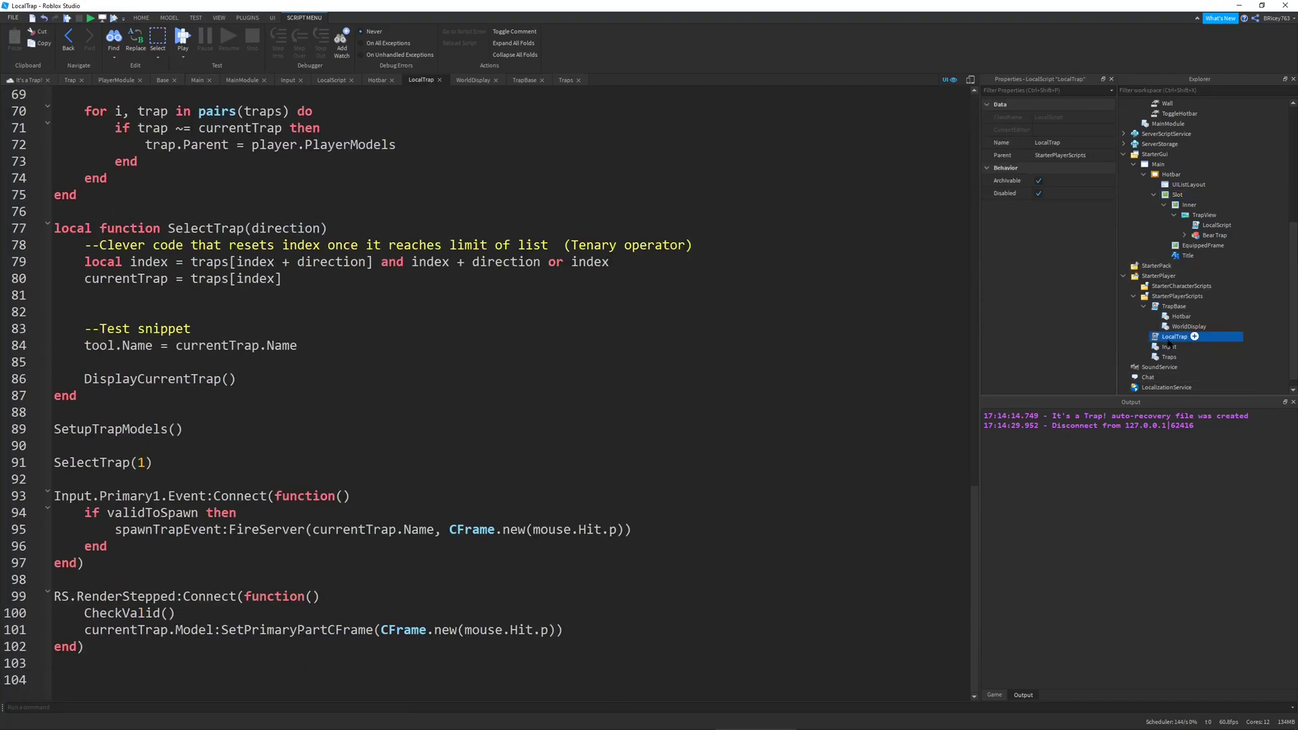
{"action": "key", "text": "ctrl+w"}
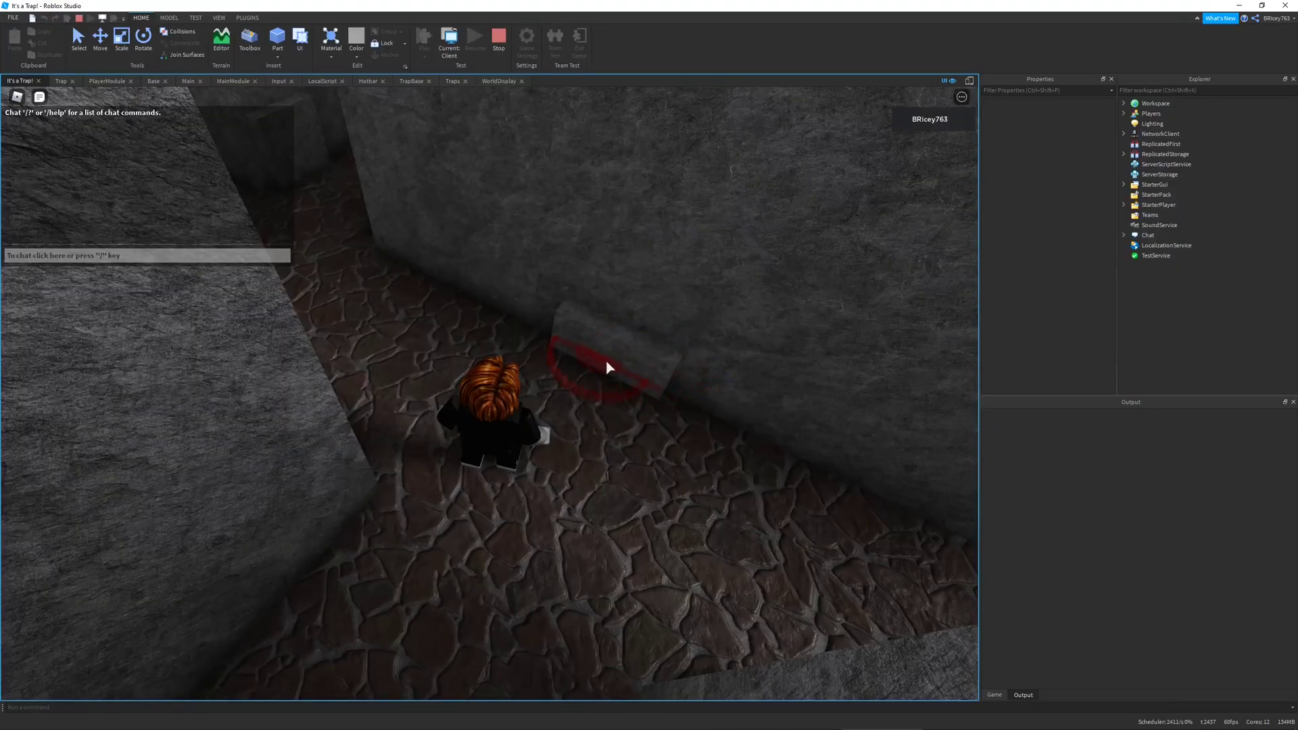
Walk the character along the stone maze corridor in the playtest while aiming the bear trap preview at the floor.
{"action": "right_click_drag", "start_coordinate": [588, 417], "coordinate": [589, 417]}
{"action": "key", "text": "w"}
{"action": "key", "text": "s"}
{"action": "key", "text": "w"}
{"action": "key", "text": "w"}
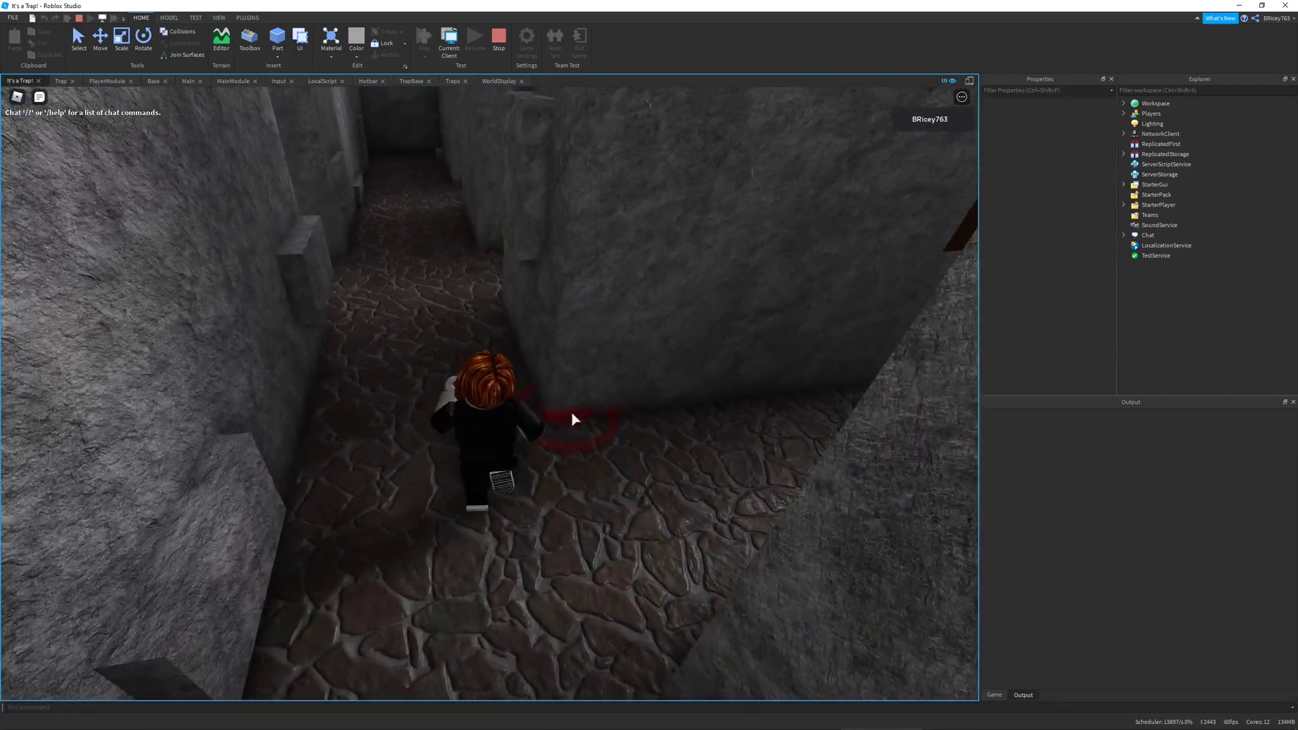
{"action": "key", "text": "w"}
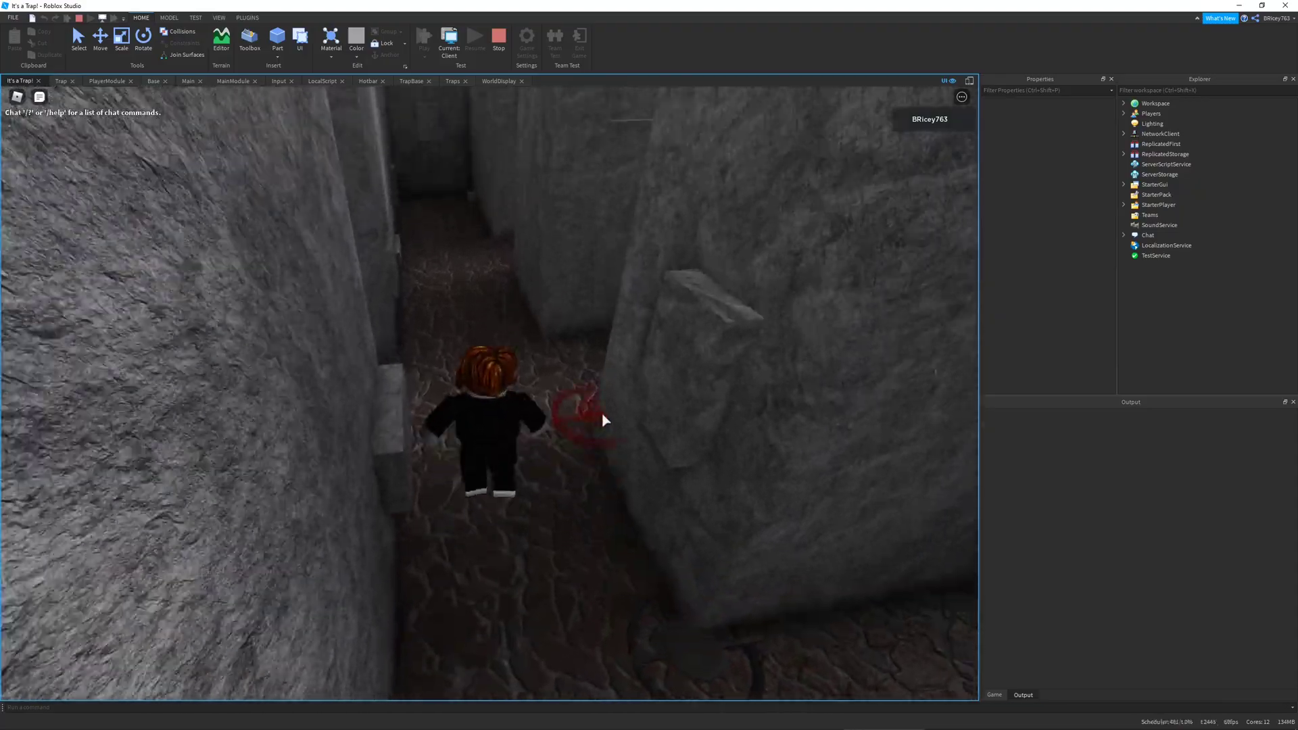
Run and jump through the maze corridors and onto the wall ledges to test movement and the trap preview.
{"action": "key", "text": "space"}
{"action": "right_click_drag", "start_coordinate": [601, 414], "coordinate": [586, 413]}
{"action": "key", "text": "w"}
{"action": "key", "text": "space"}
{"action": "key", "text": "space"}
{"action": "key", "text": "w"}
{"action": "key", "text": "space"}
{"action": "key", "text": "w"}
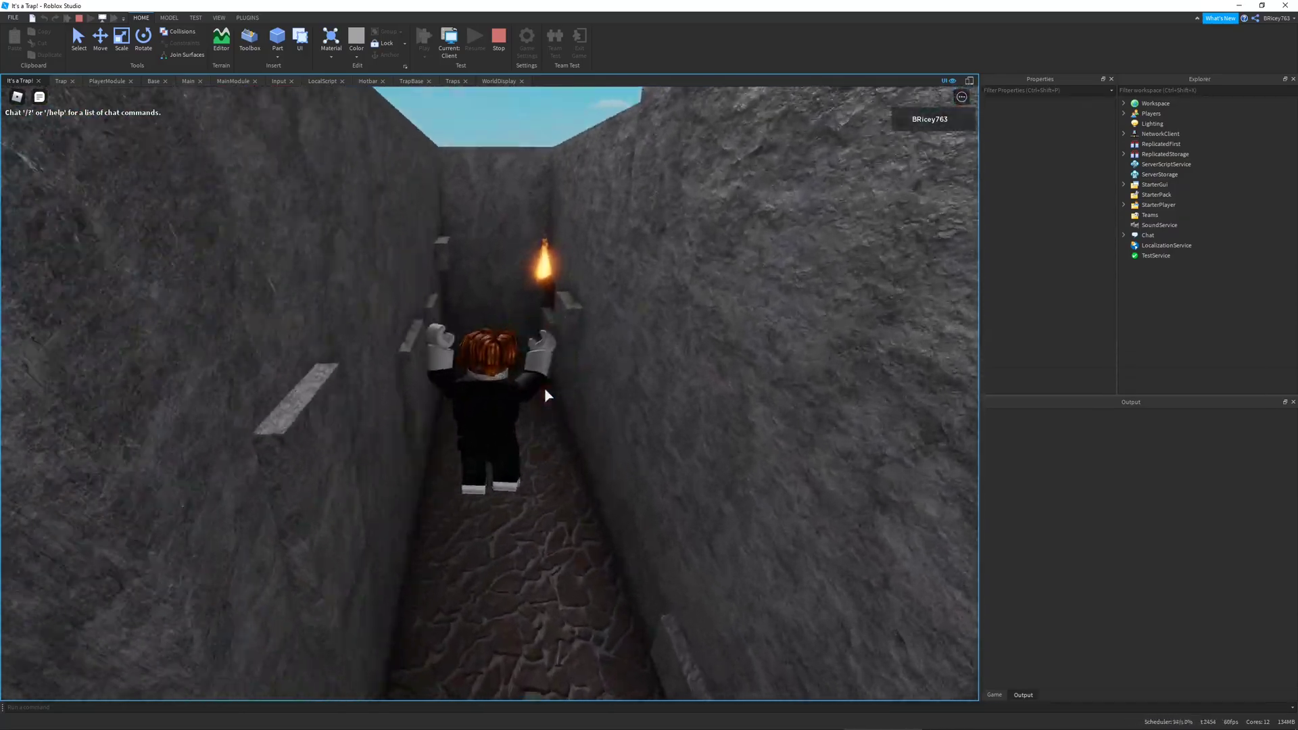
{"action": "key", "text": "w"}
{"action": "right_click_drag", "start_coordinate": [545, 389], "coordinate": [539, 389]}
{"action": "key", "text": "space"}
{"action": "key", "text": "w"}
{"action": "key", "text": "space"}
{"action": "key", "text": "w"}
{"action": "key", "text": "space"}
{"action": "key", "text": "w"}
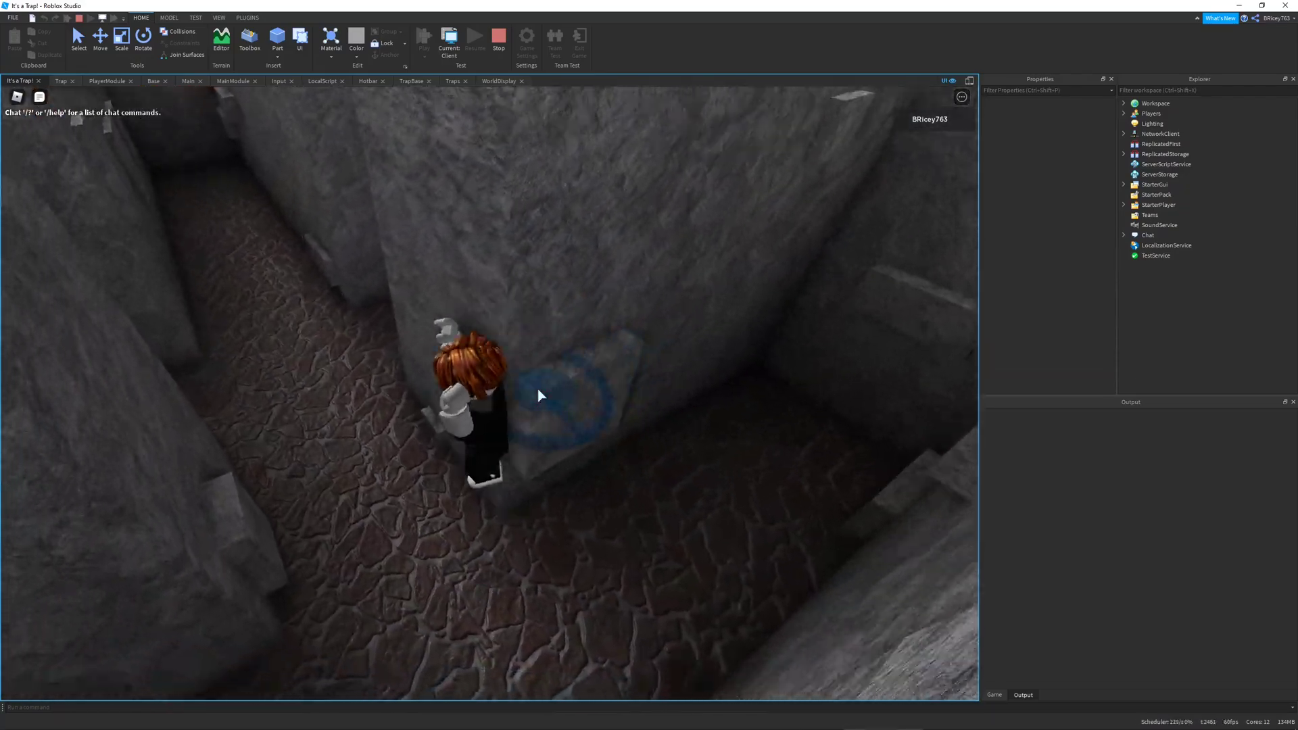